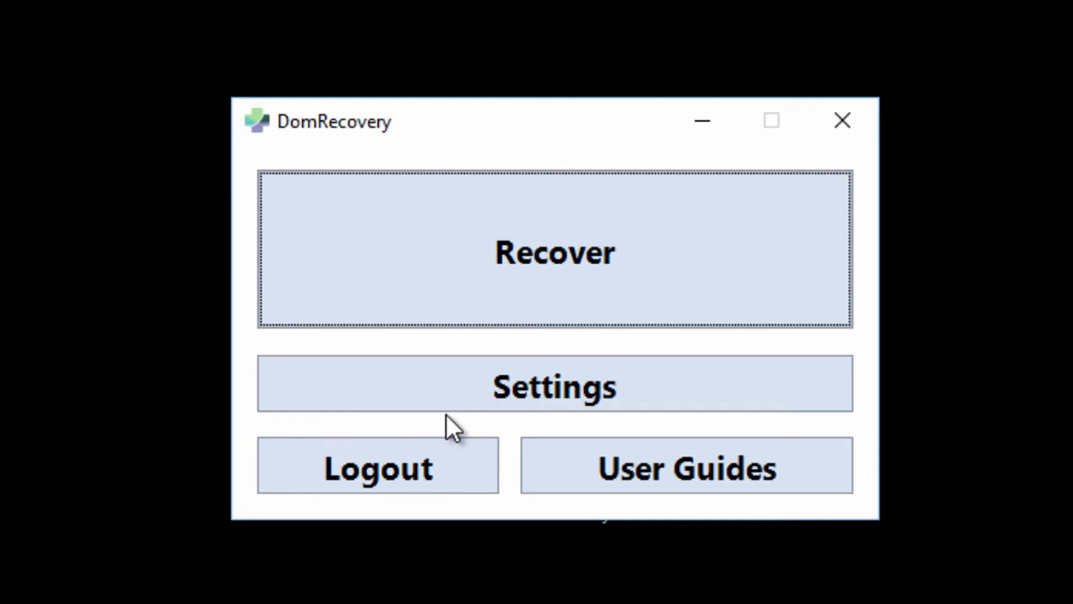
- Open DomRecovery's settings form and bring the Threads spin box to 20
left_click(567, 385)
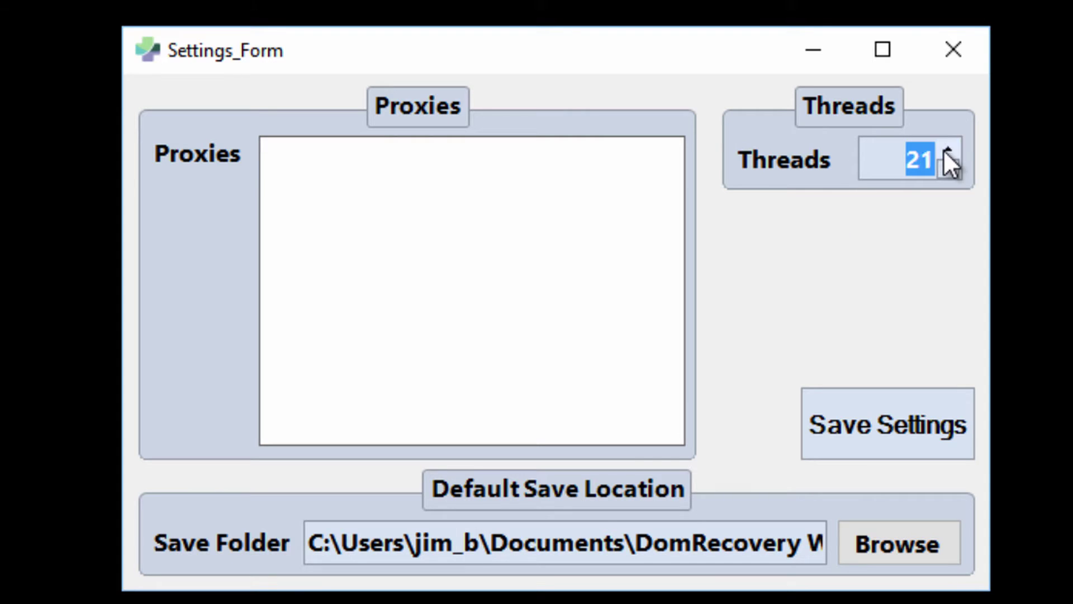
left_click(948, 168)
left_click(948, 167)
left_click(948, 167)
left_click(948, 167)
left_click(947, 167)
left_click(947, 167)
left_click(947, 167)
left_click(949, 147)
left_click(949, 148)
left_click(949, 148)
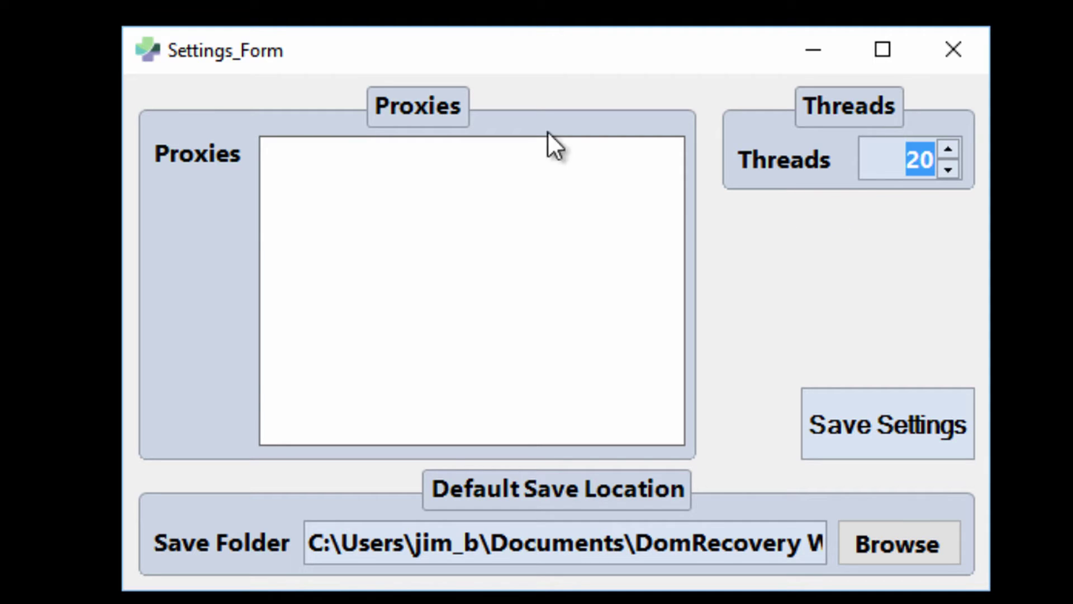
- Type 127.0.0.1:80 as the first line of the Proxies box
left_click(460, 268)
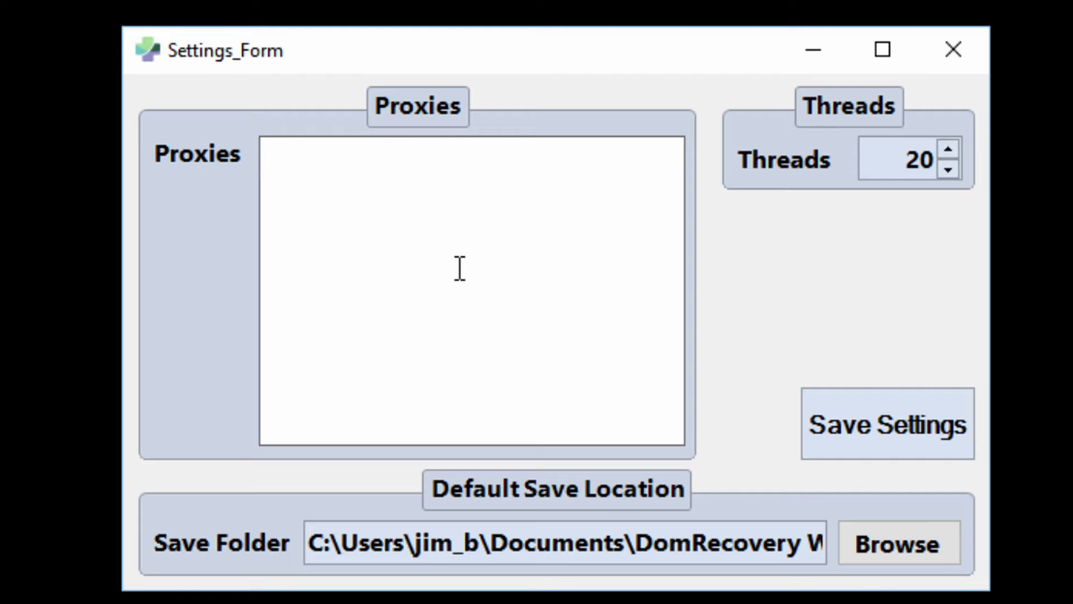
type("127.0.0.1")
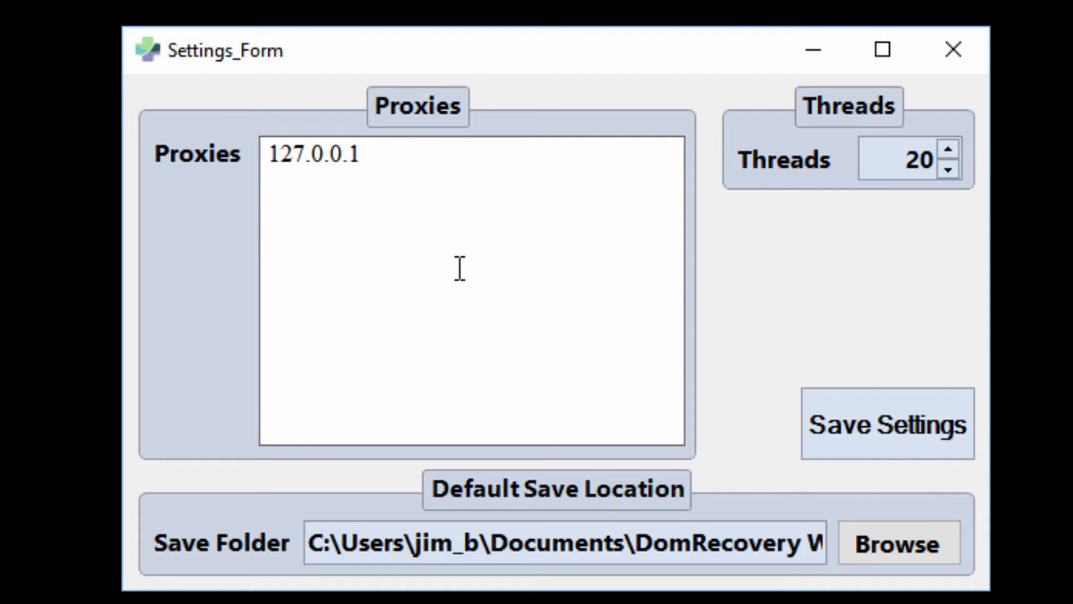
type(":80")
key("Return")
key("BackSpace")
left_click_drag(363, 156, 226, 158)
- Add a second proxy line, 127.0.0.1:80:user:pass, below the first entry
left_click_drag(363, 154, 408, 159)
left_click(425, 189)
key("Return")
type("127.0.0")
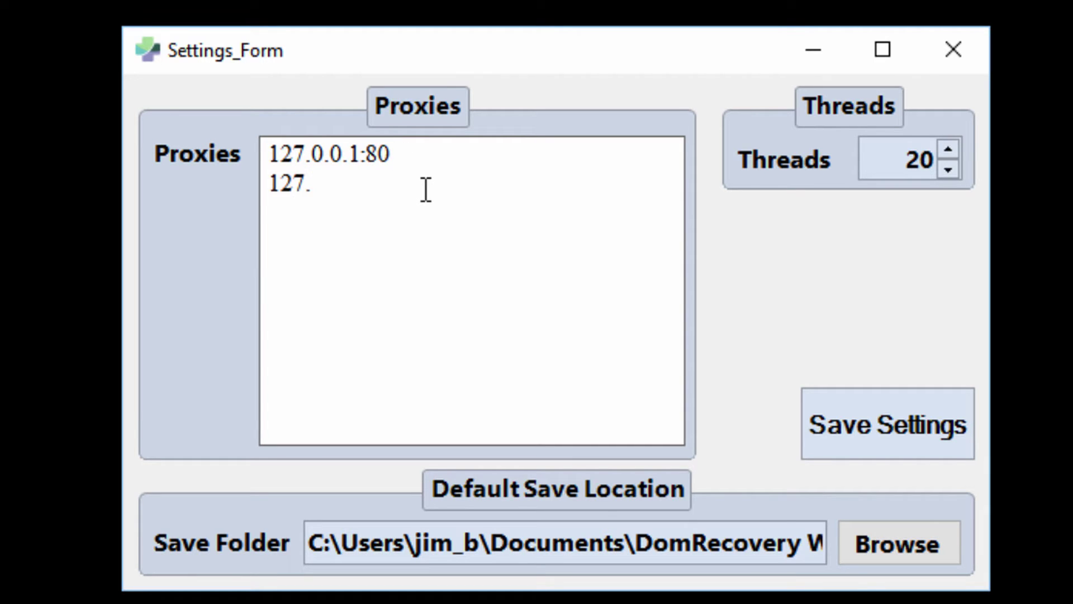
type(".1:80")
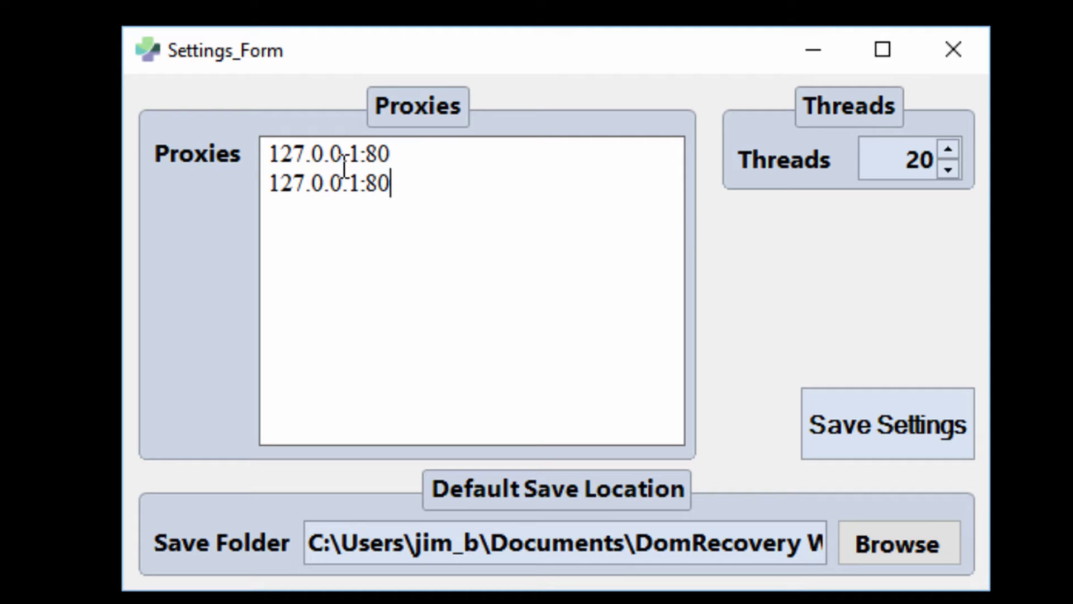
type(":")
type("user")
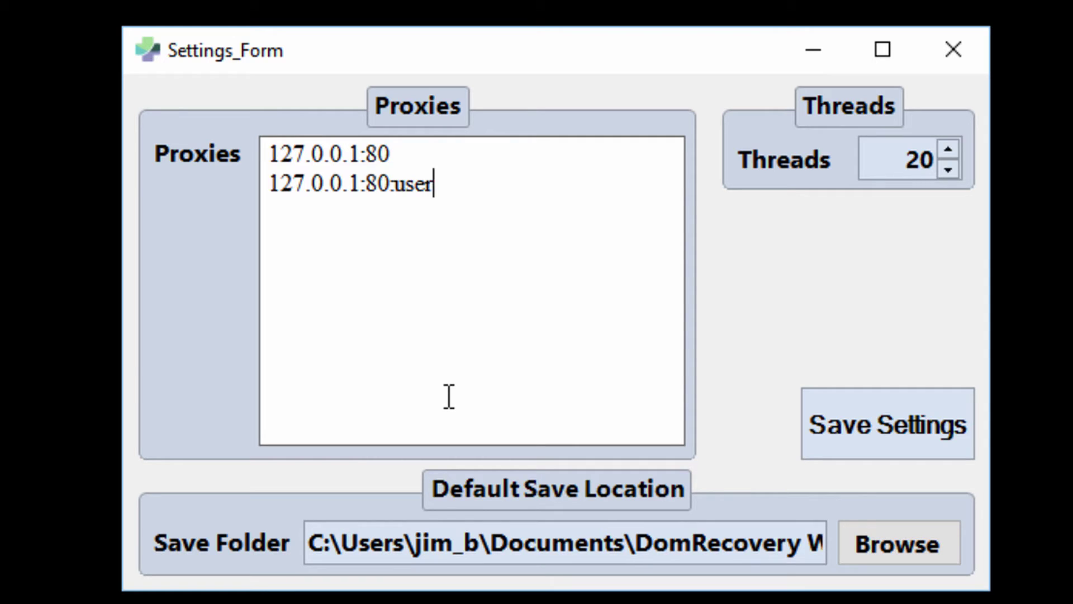
type(":pass")
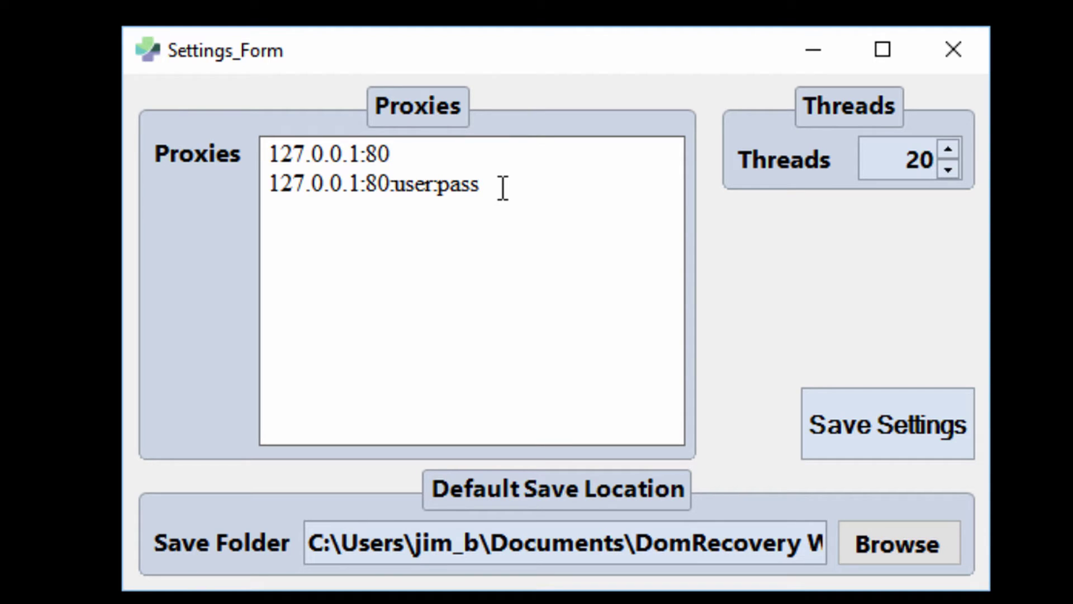
left_click_drag(504, 187, 267, 177)
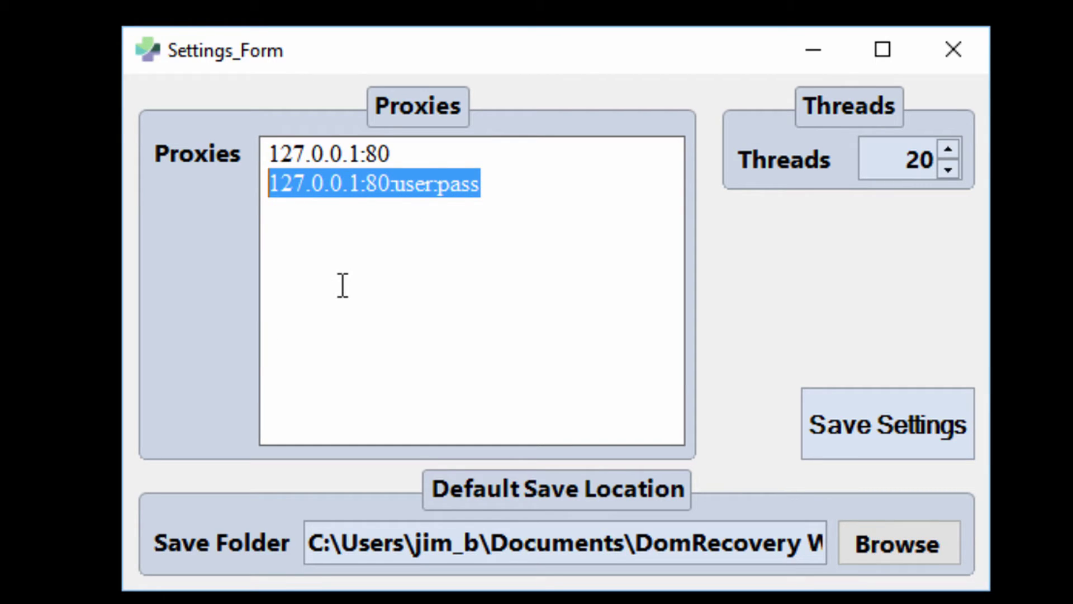
left_click(492, 213)
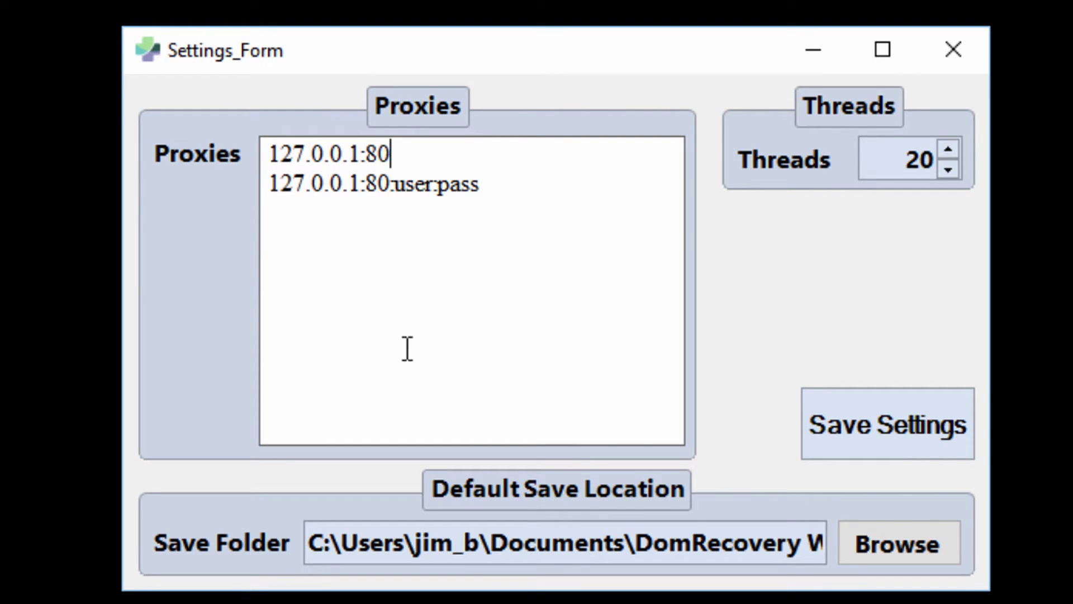
- Select the first proxy line, 127.0.0.1:80, in the Proxies box
left_click_drag(391, 154, 268, 152)
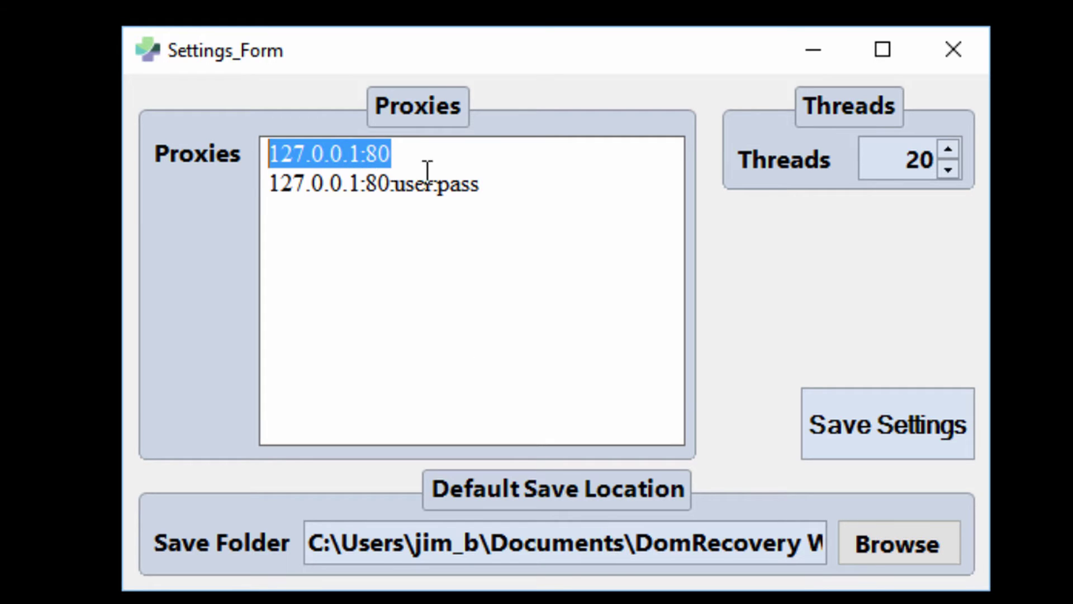
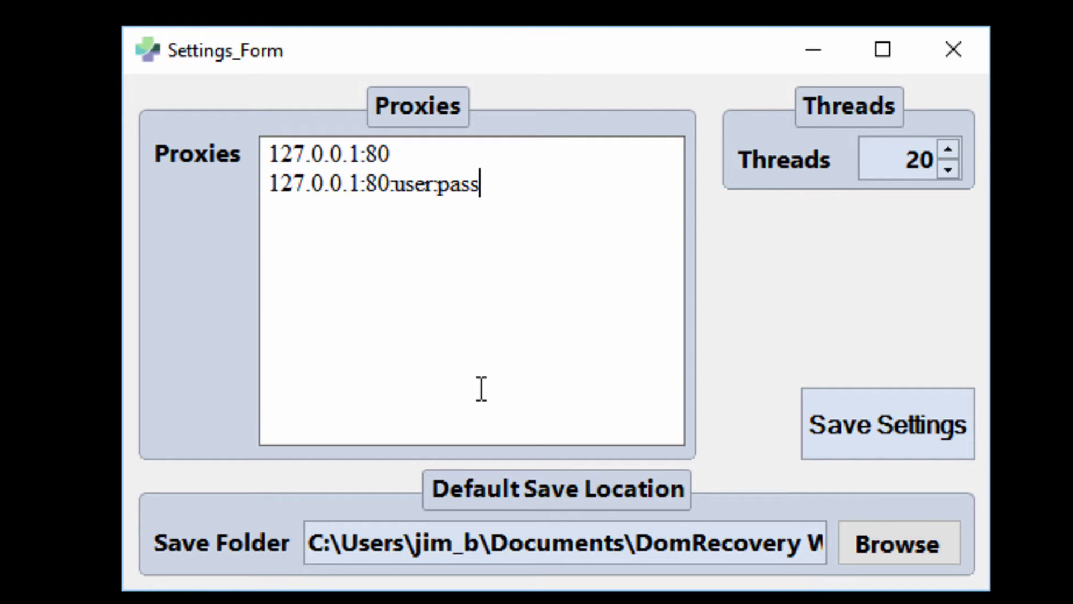
- Delete both example proxy entries so the Proxies list is empty, then check the save folder path
left_click_drag(522, 231, 66, 87)
key("Delete")
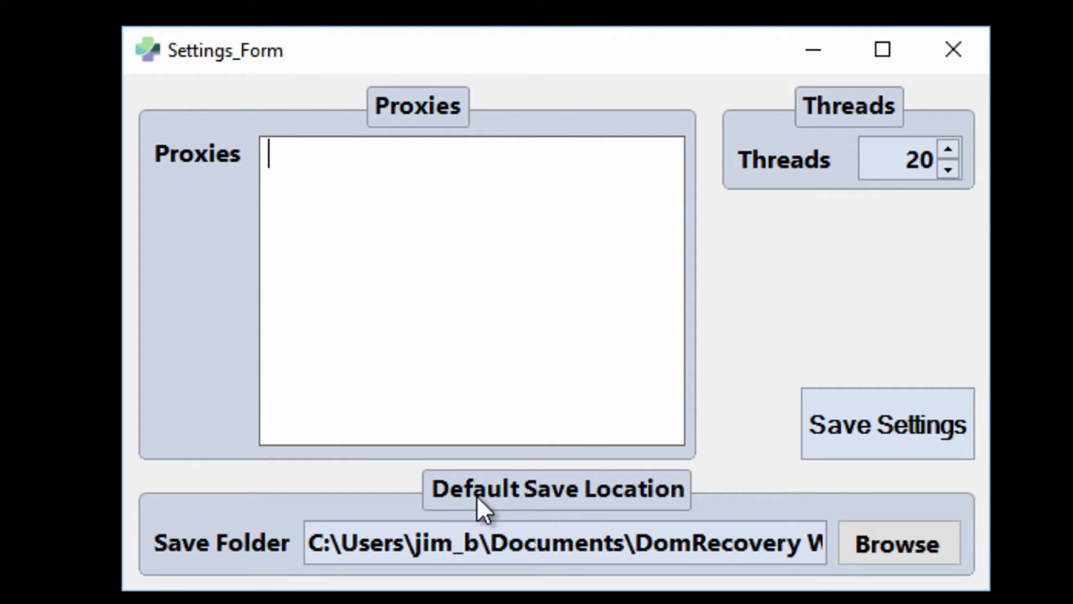
left_click_drag(316, 545, 839, 544)
left_click(752, 544)
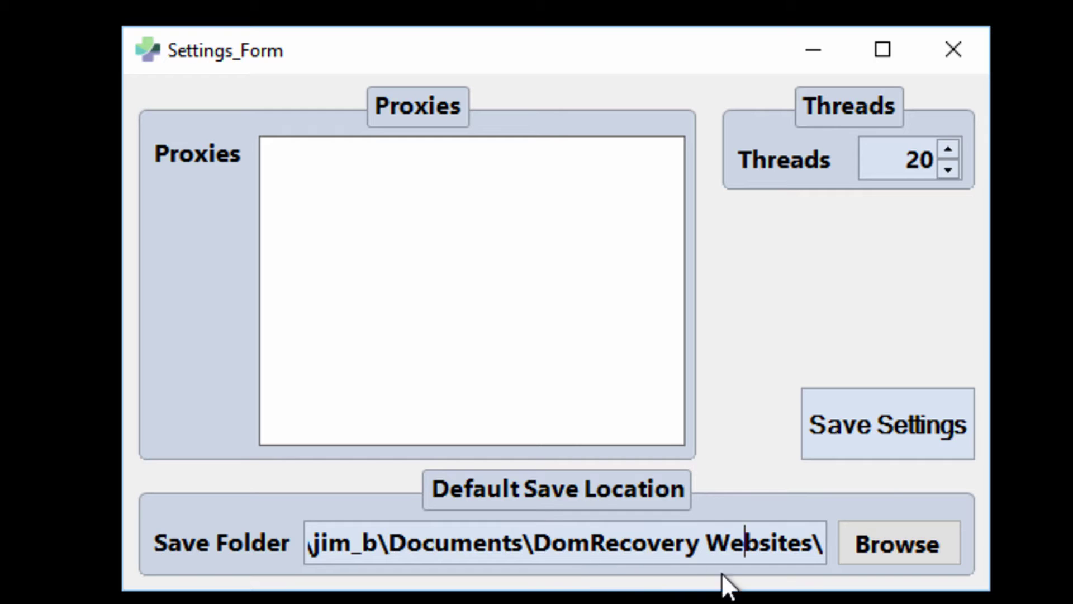
- Confirm the Documents\DomRecovery Websites save folder and save the settings
left_click_drag(395, 545, 523, 548)
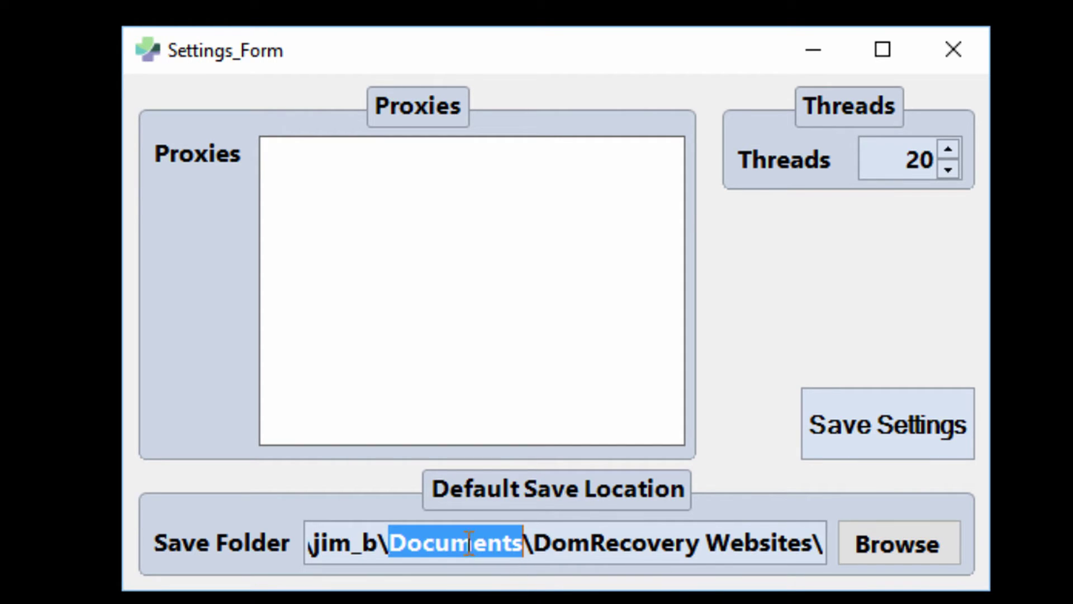
left_click_drag(534, 545, 801, 547)
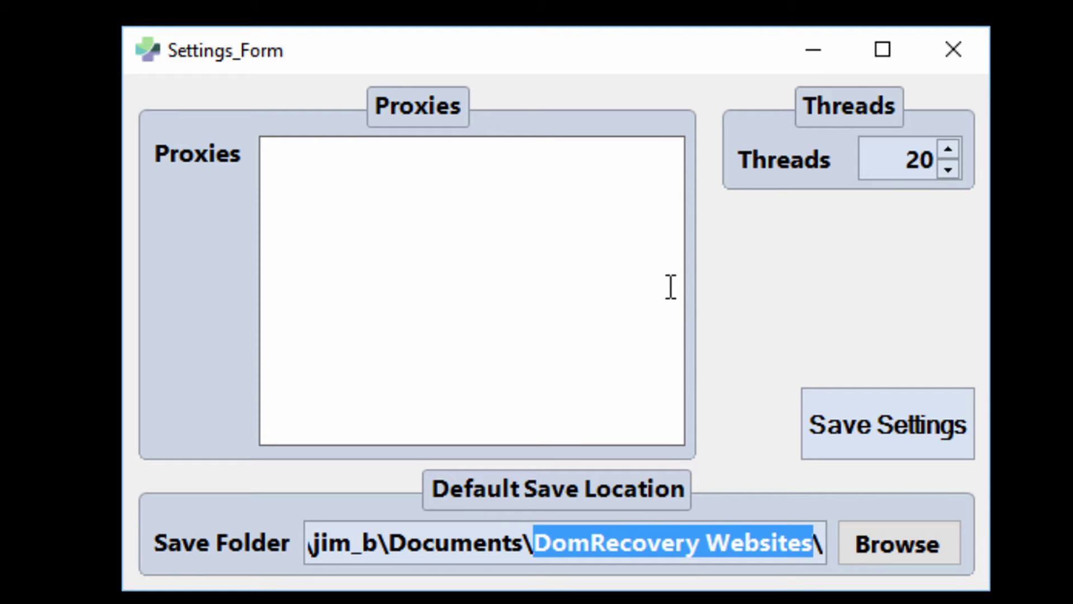
right_click(729, 545)
left_click(648, 539)
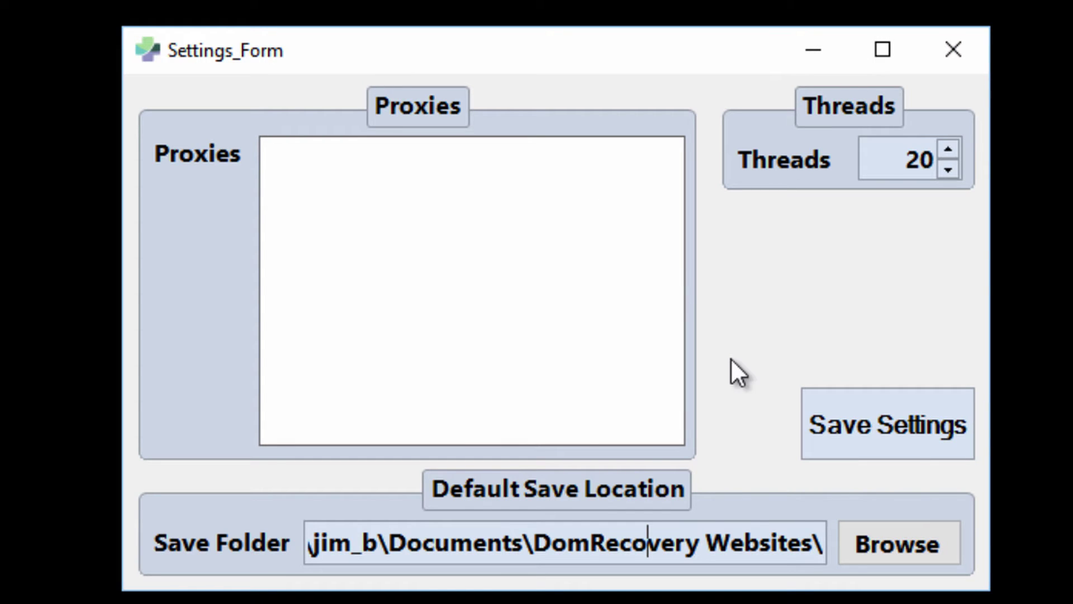
left_click(917, 435)
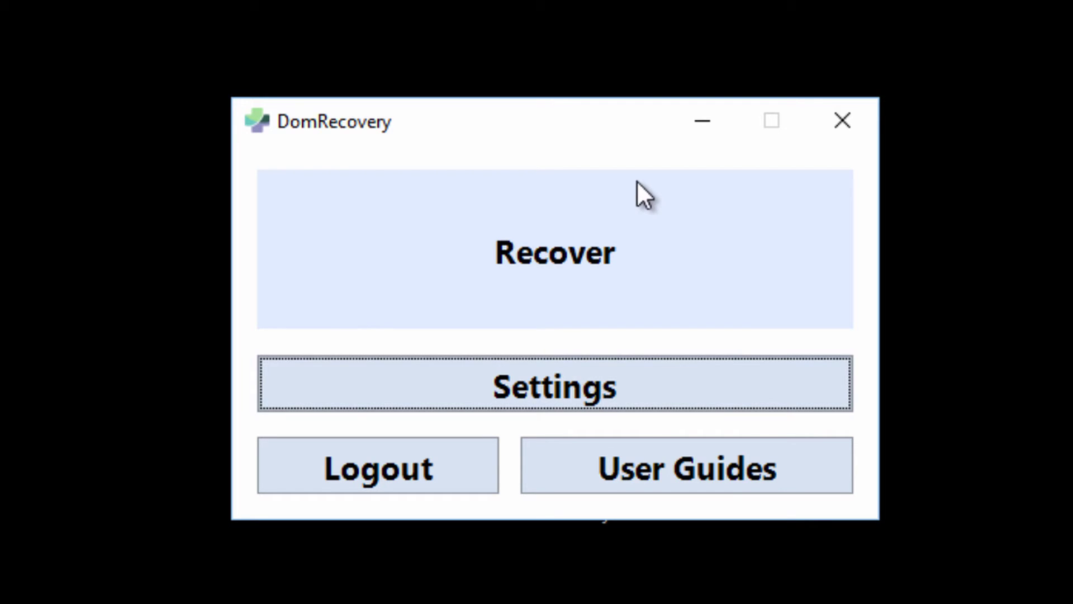
- Launch the Website Recovery Wizard and click into its snapshot URL and domain fields
left_click(548, 249)
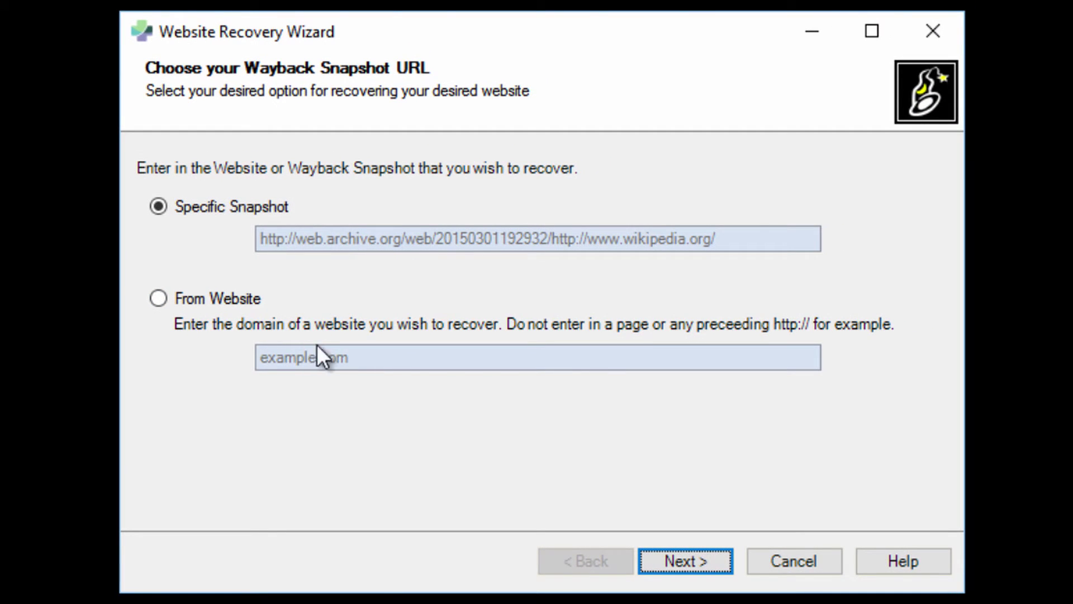
left_click(265, 238)
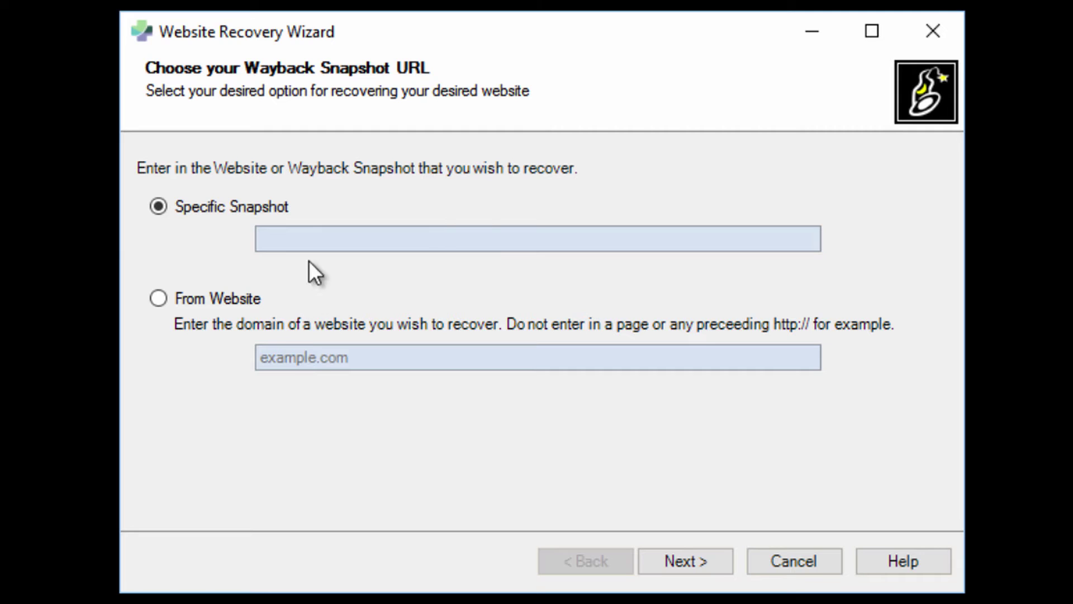
left_click(311, 366)
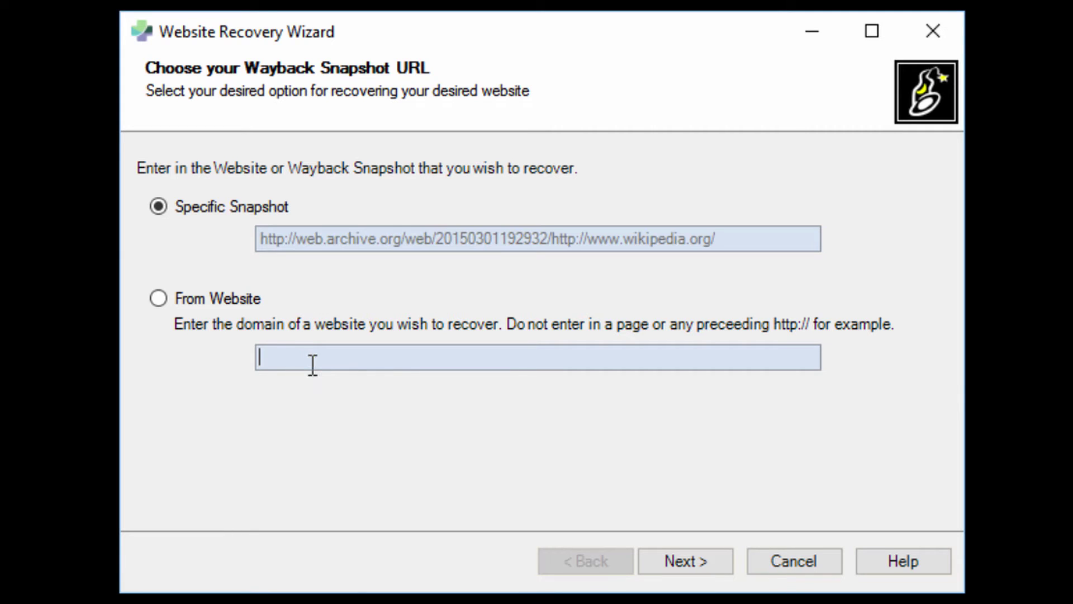
- Try From Website with cheekychimps.org, then clear it and return to Specific Snapshot
left_click(161, 298)
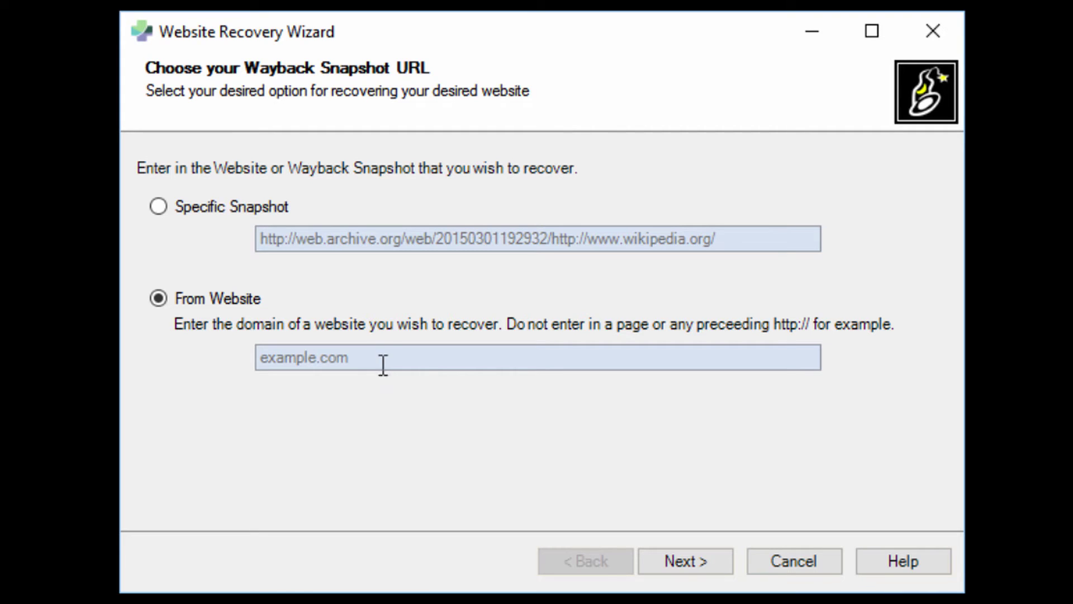
left_click(385, 362)
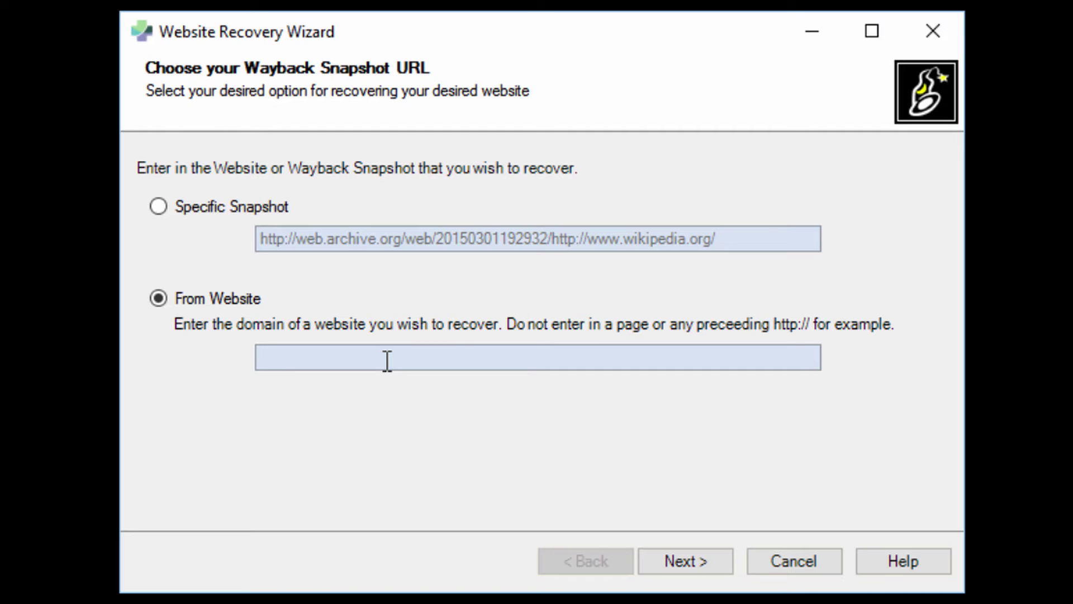
type("cheekychimps.org")
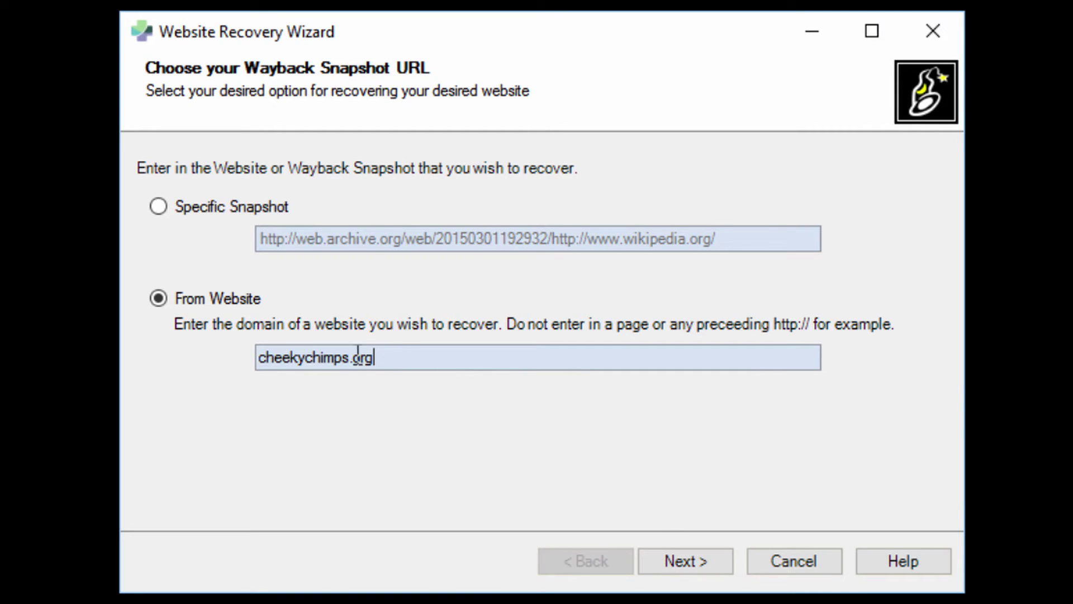
left_click_drag(374, 358, 242, 360)
key("BackSpace")
left_click(158, 206)
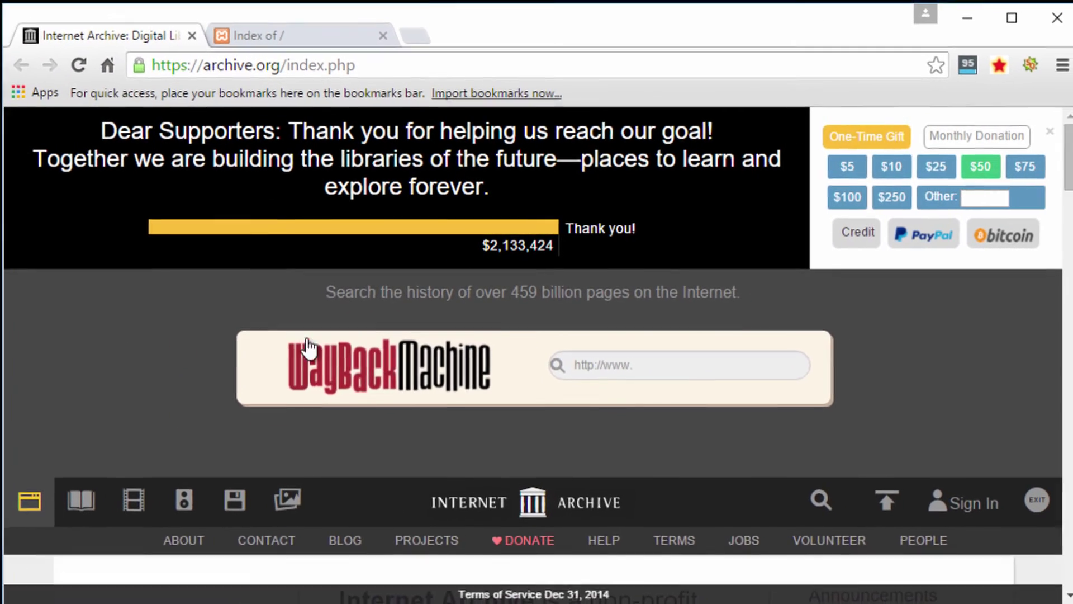
- Maximize Chrome and search the Wayback Machine for cheekychimps.org
left_click_drag(17, 9, 8, 3)
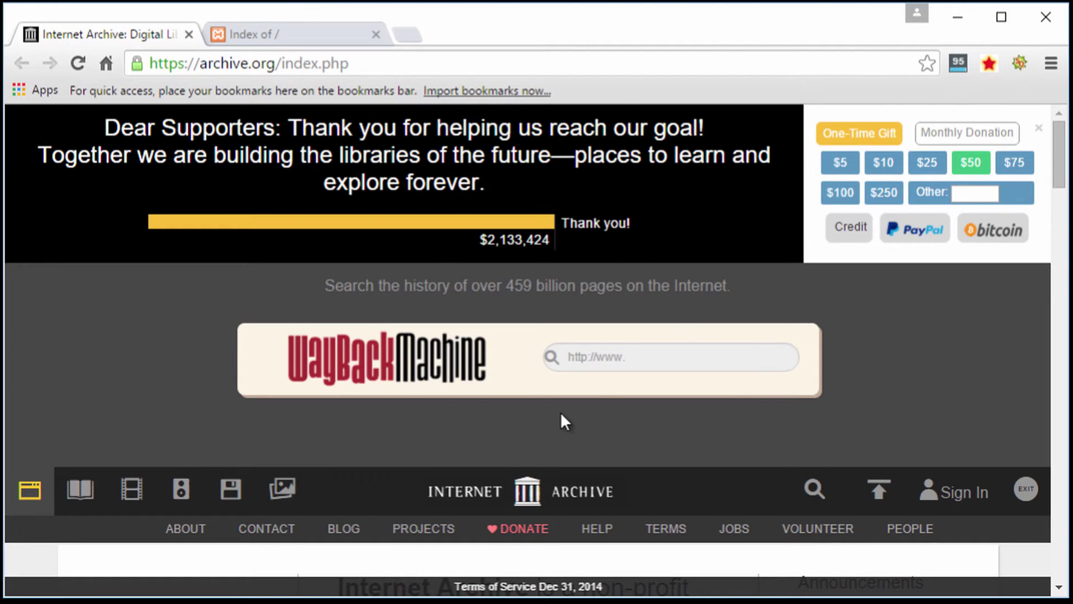
left_click(606, 348)
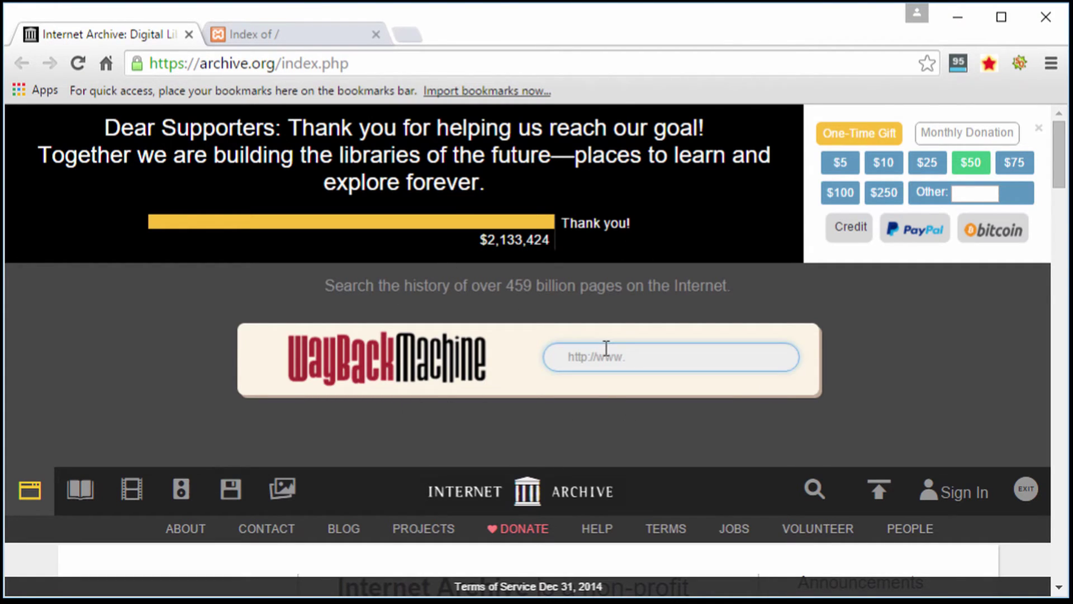
type("cheekychimp")
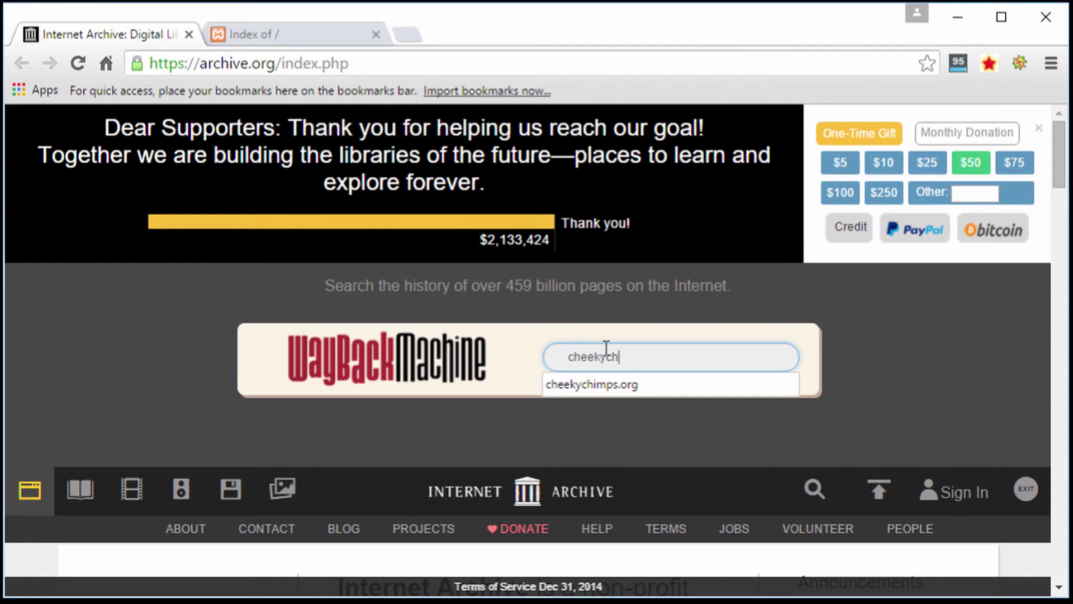
type("s.org")
key("Return")
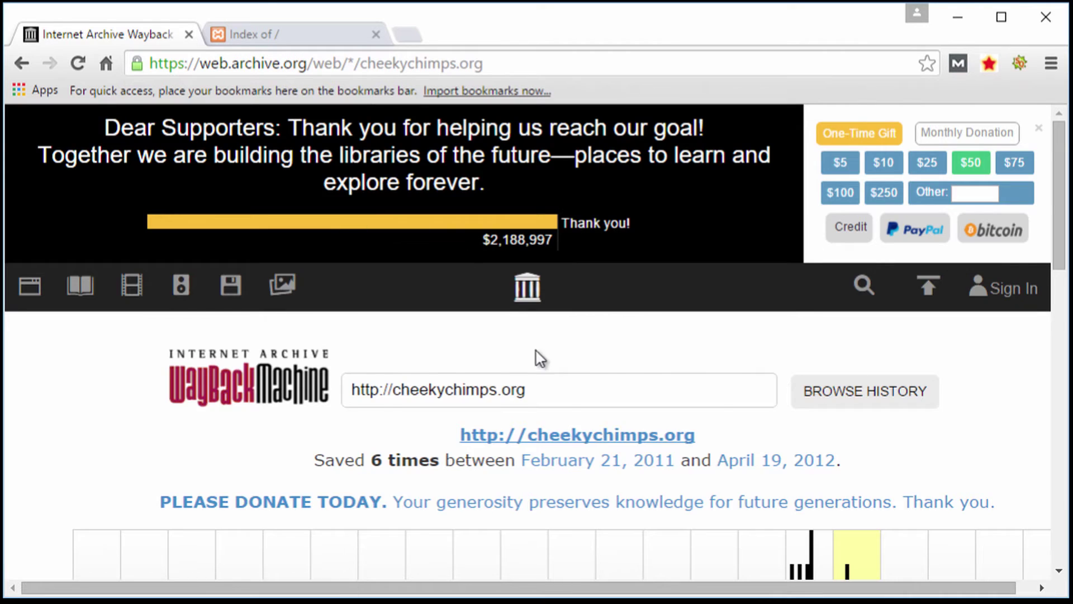
- Open the July 25, 2011 capture of cheekychimps.org from the 2011 calendar
scroll(538, 361, "down", 2)
left_click_drag(366, 364, 401, 364)
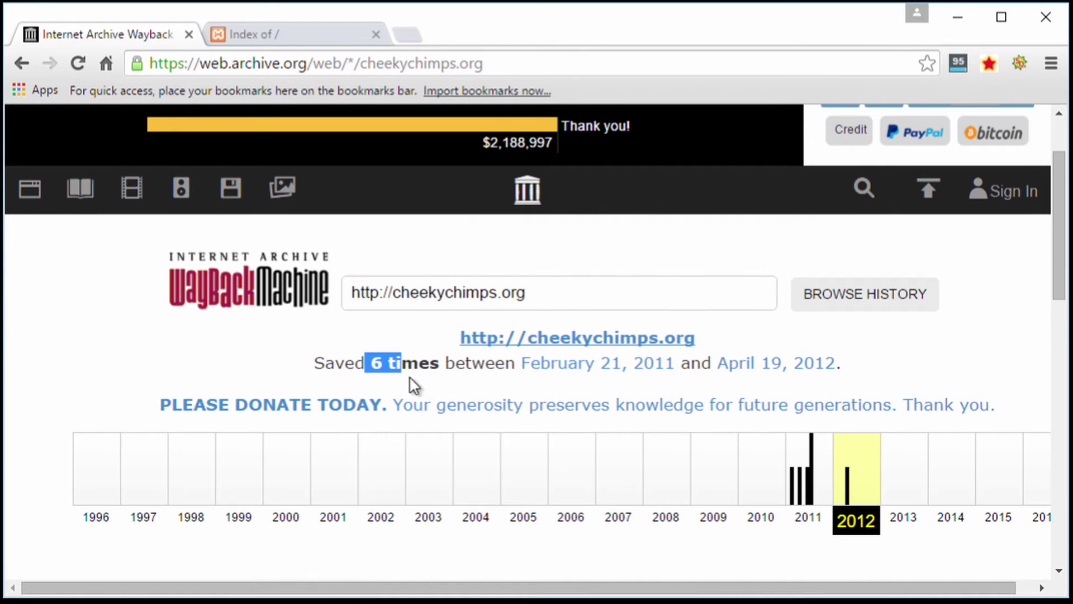
scroll(412, 383, "down", 2)
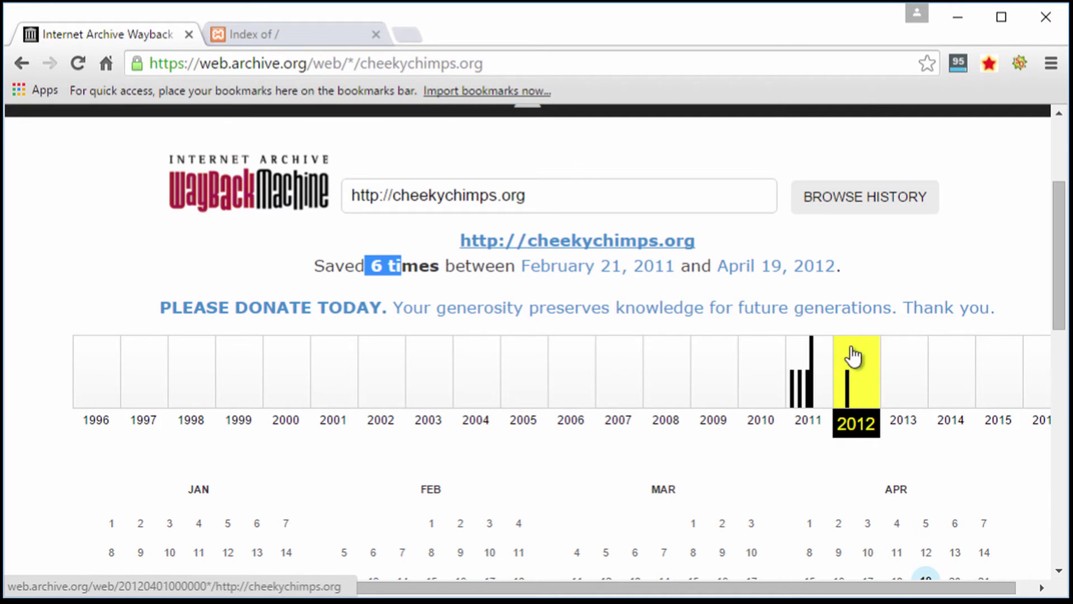
left_click(805, 389)
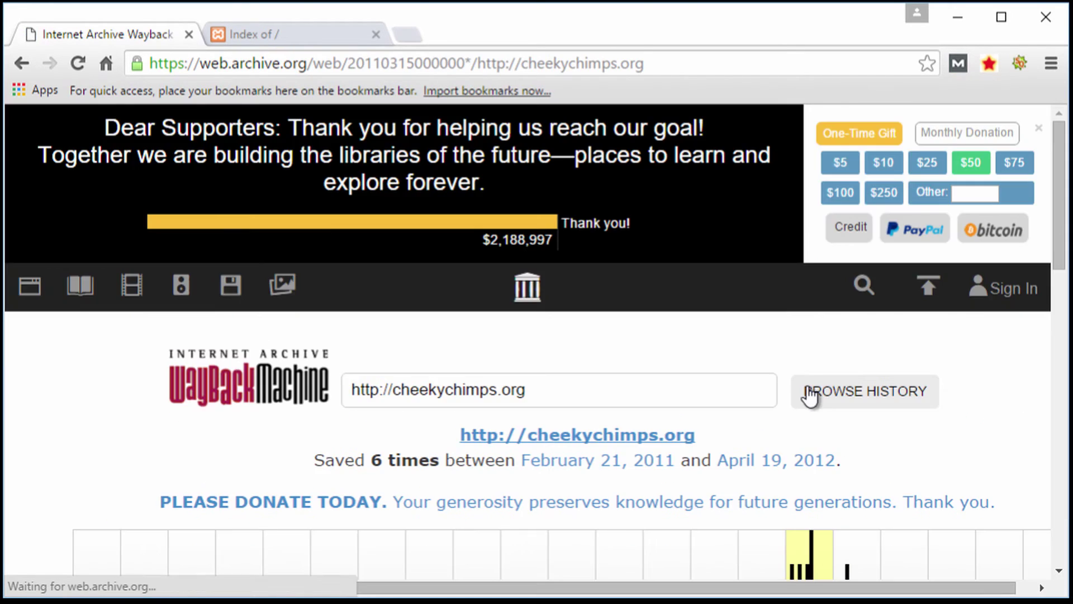
scroll(802, 371, "down", 14)
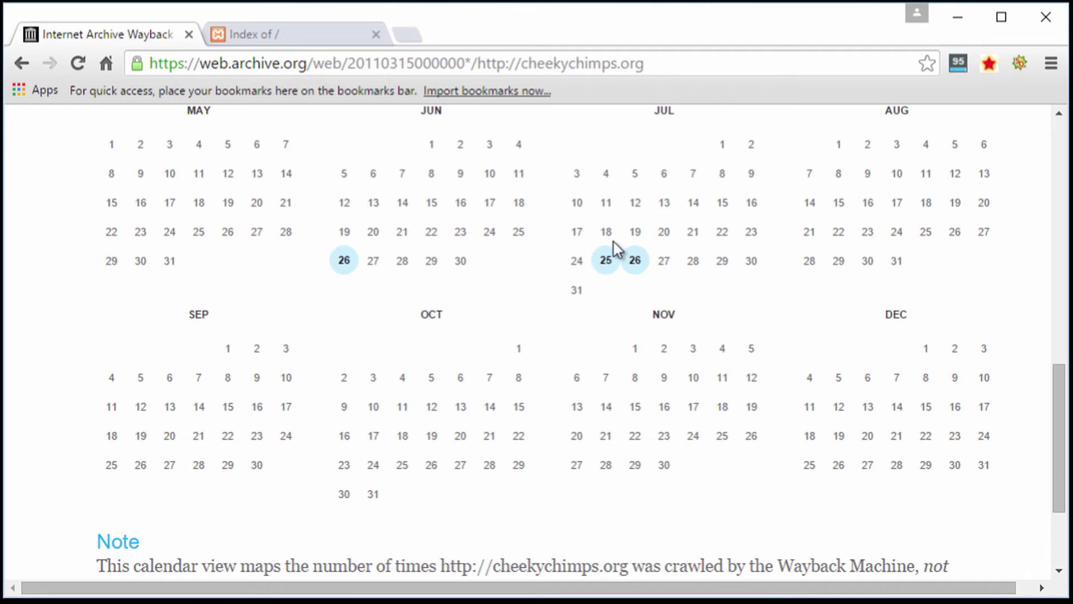
left_click(606, 264)
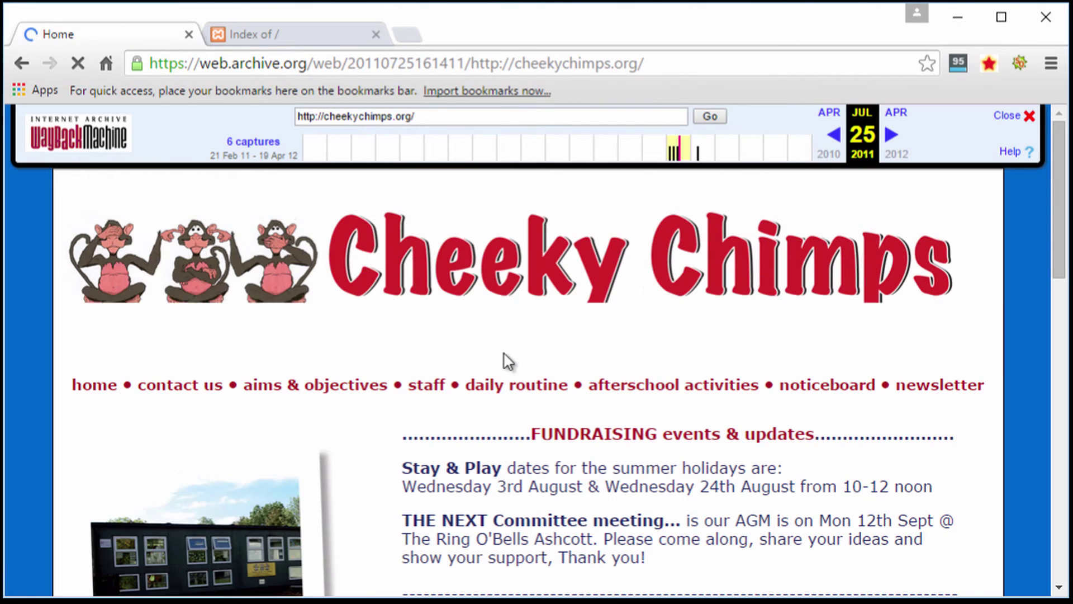
scroll(492, 360, "down", 4)
scroll(492, 361, "down", 5)
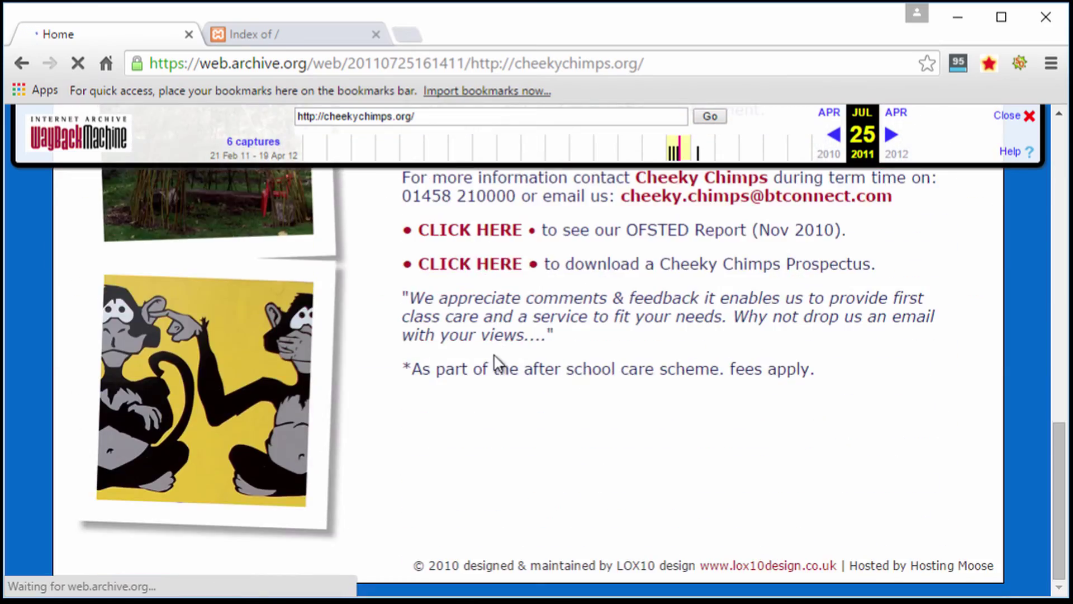
scroll(496, 362, "up", 10)
scroll(496, 360, "down", 15)
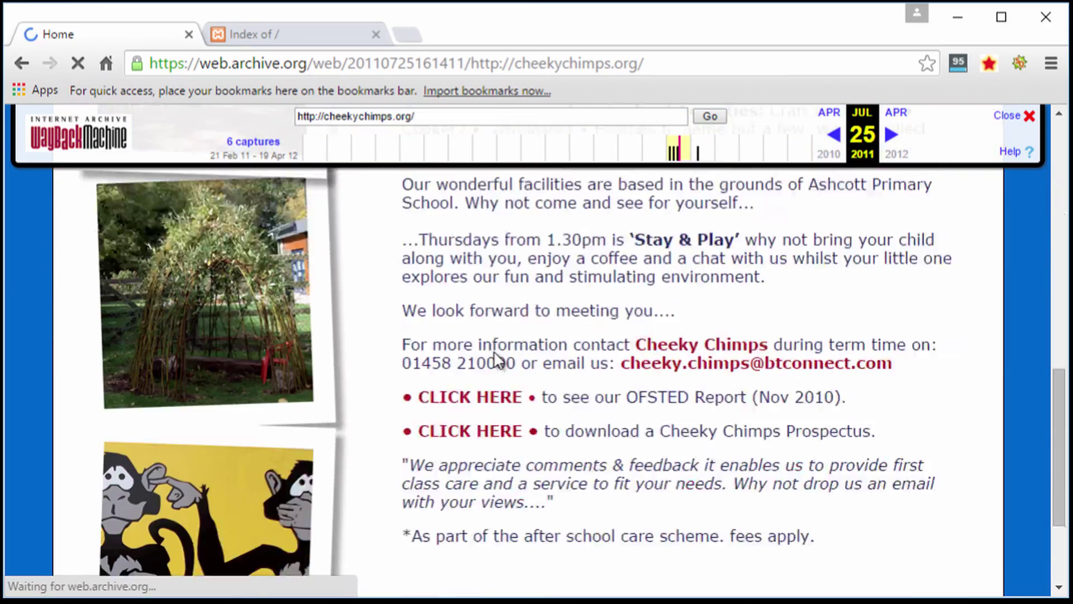
scroll(497, 361, "up", 10)
scroll(494, 360, "up", 6)
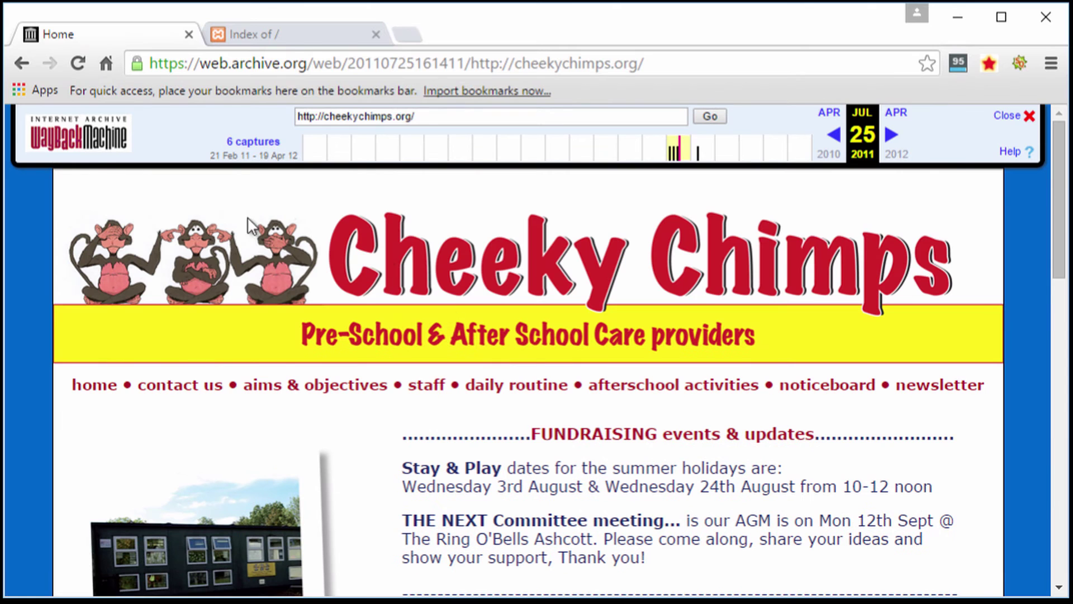
- Browse the archived contact us and aims & objectives pages, then go back toward the home page
left_click(179, 391)
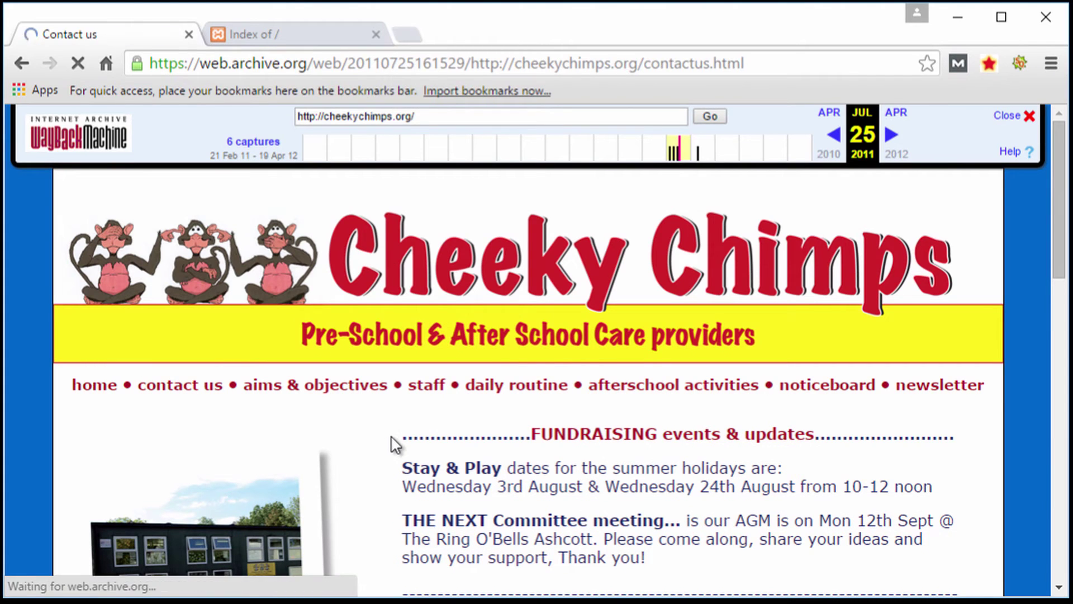
scroll(301, 386, "down", 8)
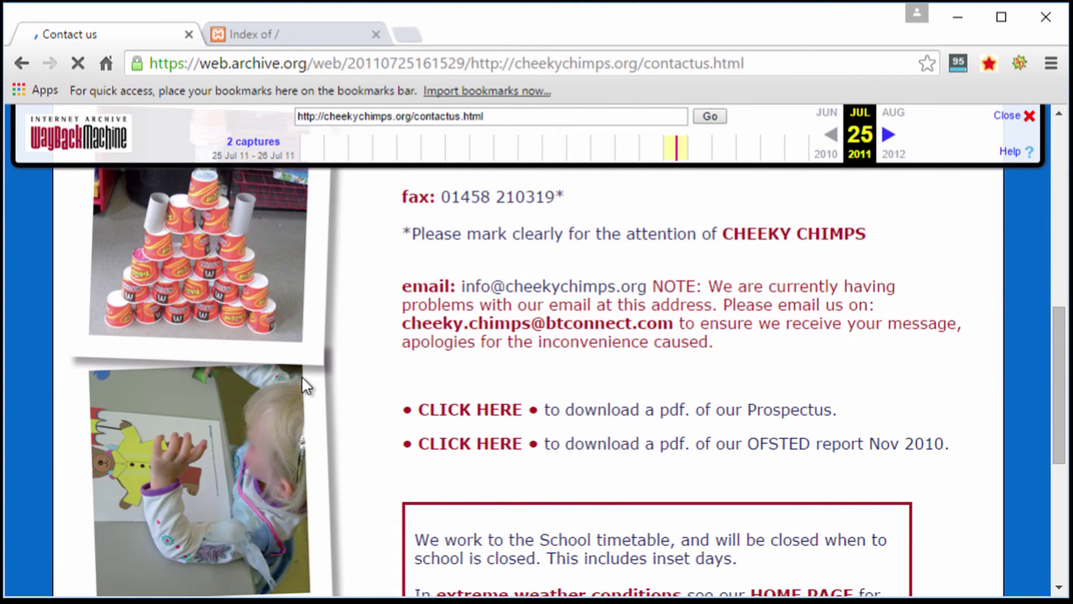
scroll(300, 376, "up", 8)
left_click(316, 386)
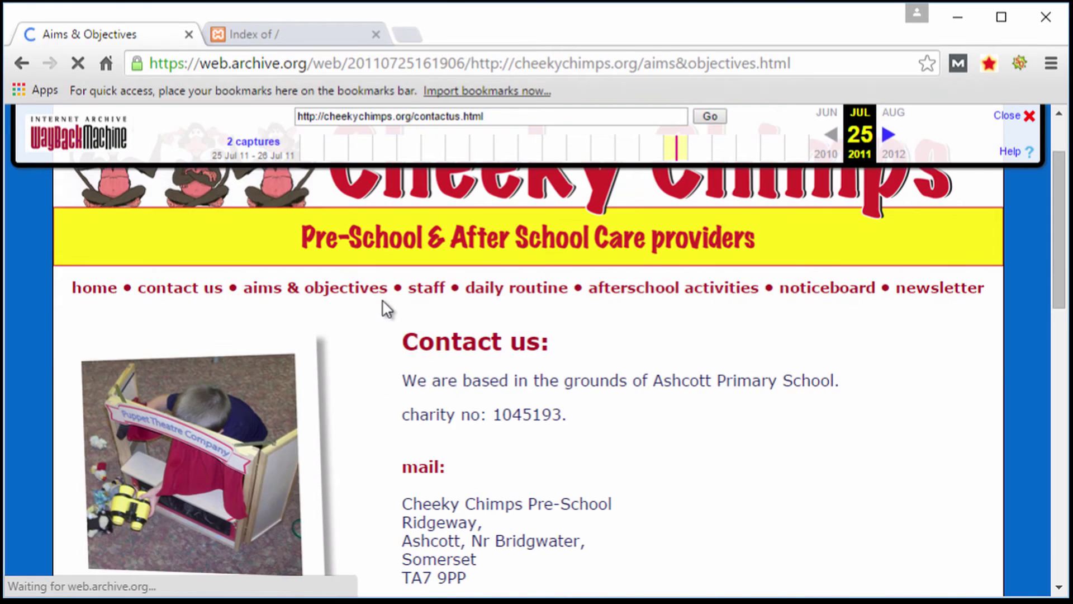
scroll(488, 403, "down", 10)
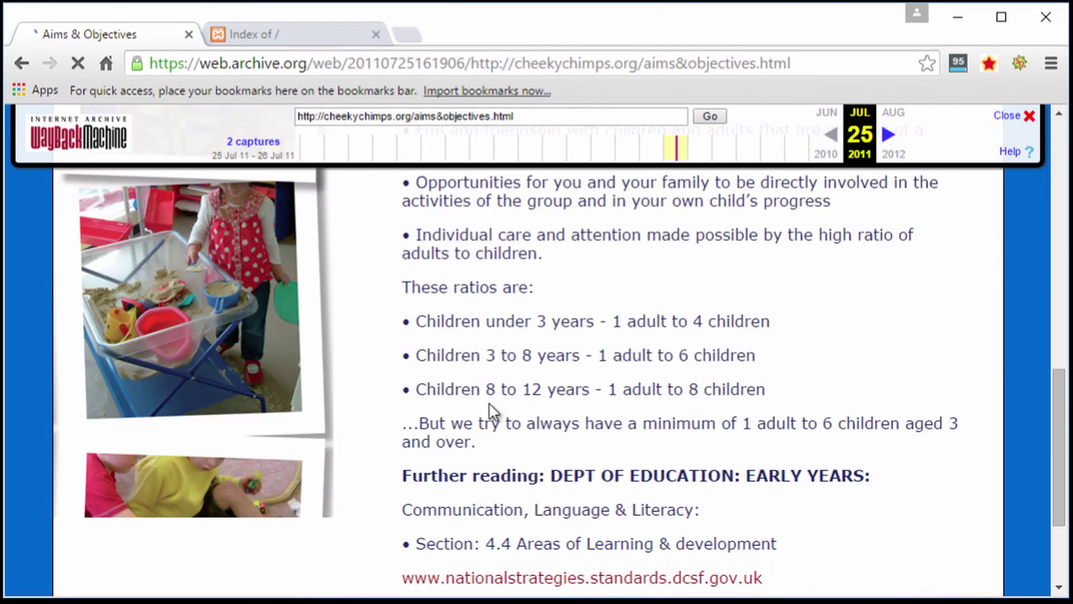
scroll(491, 428, "up", 10)
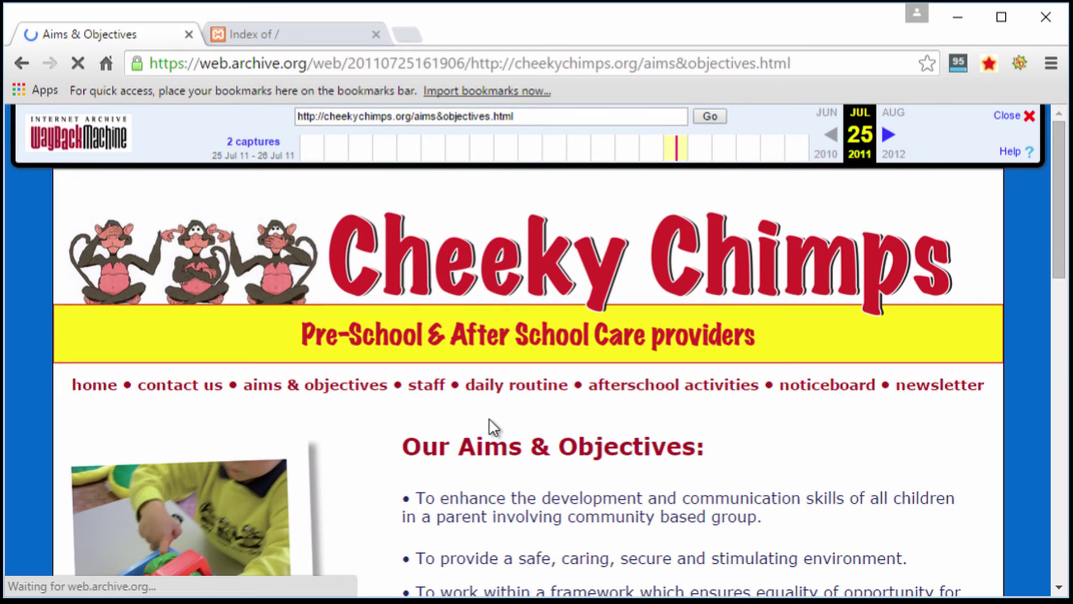
scroll(485, 394, "down", 5)
scroll(482, 393, "down", 7)
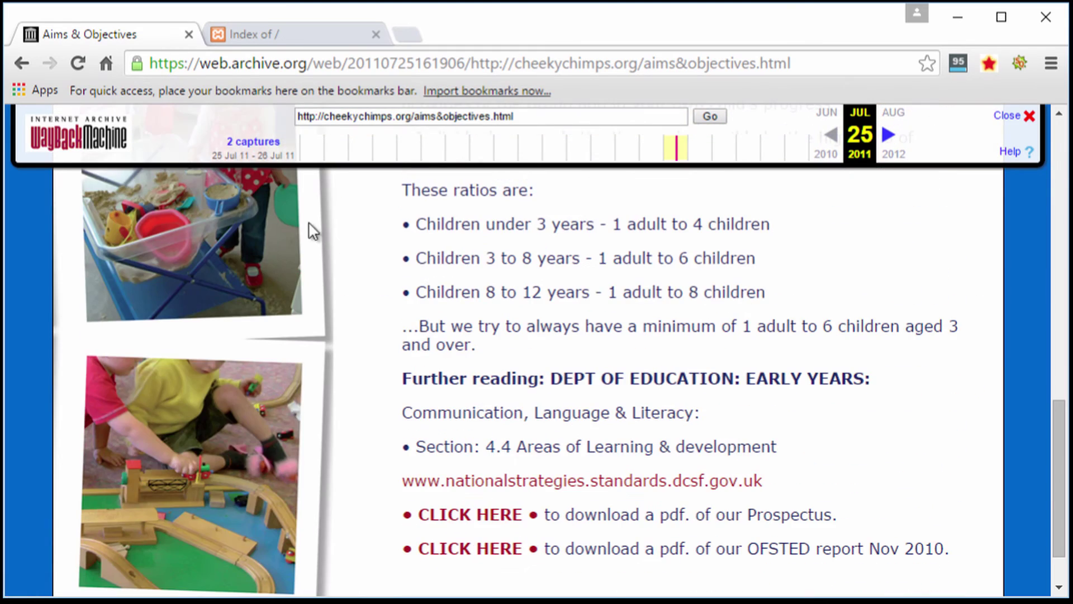
scroll(317, 250, "up", 9)
left_click(21, 63)
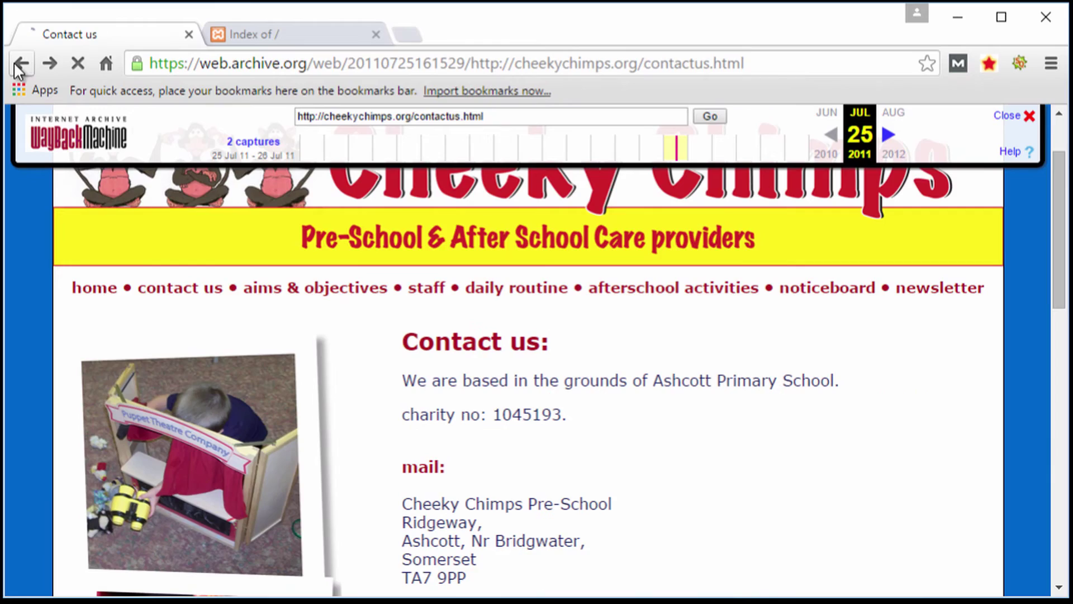
left_click(20, 63)
left_click_drag(647, 68, 143, 78)
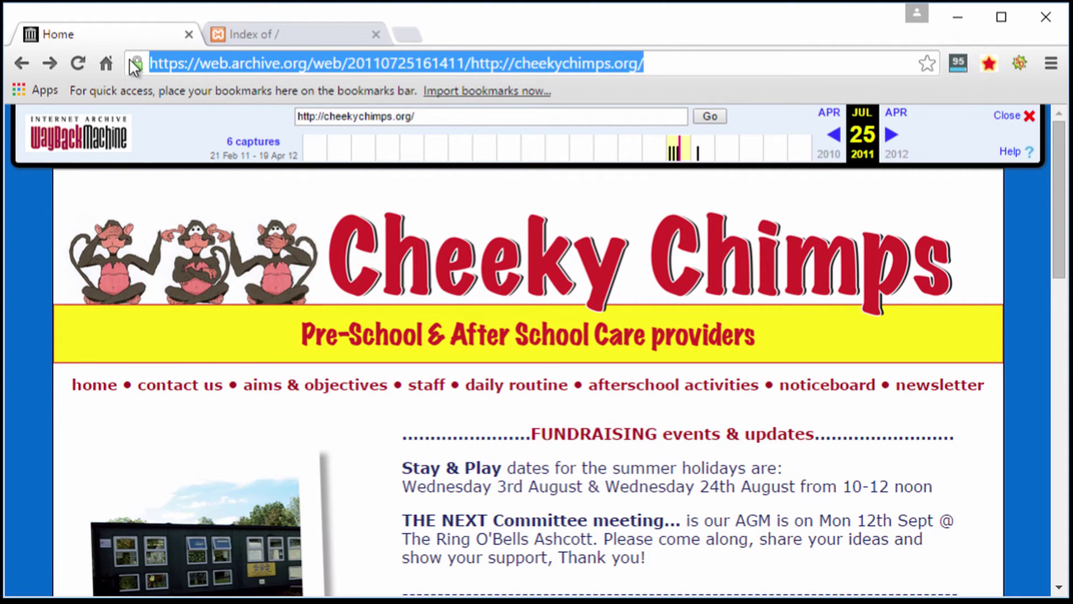
right_click(464, 62)
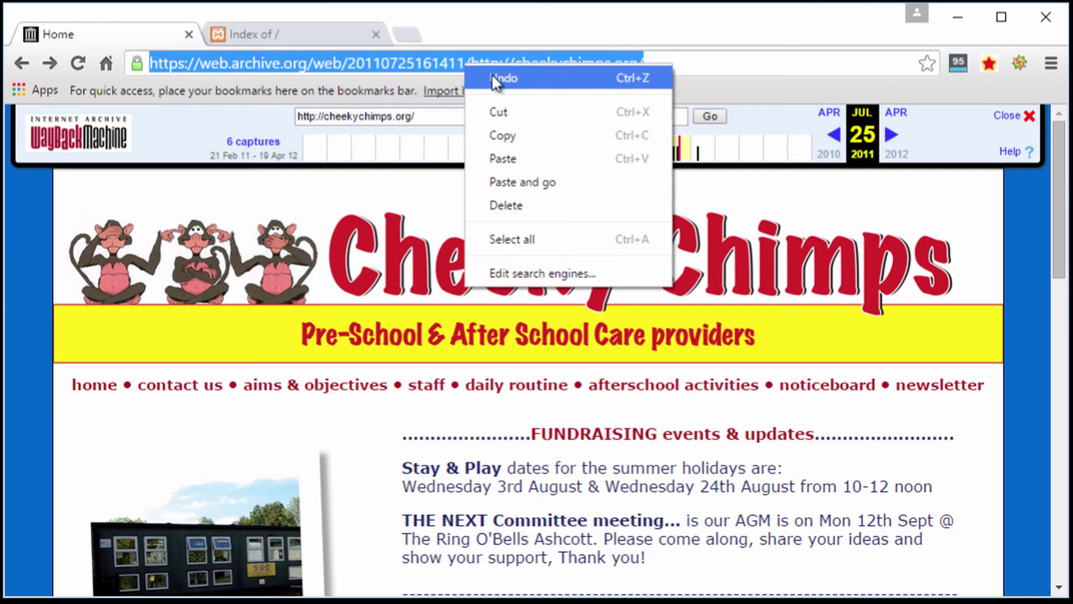
left_click(496, 135)
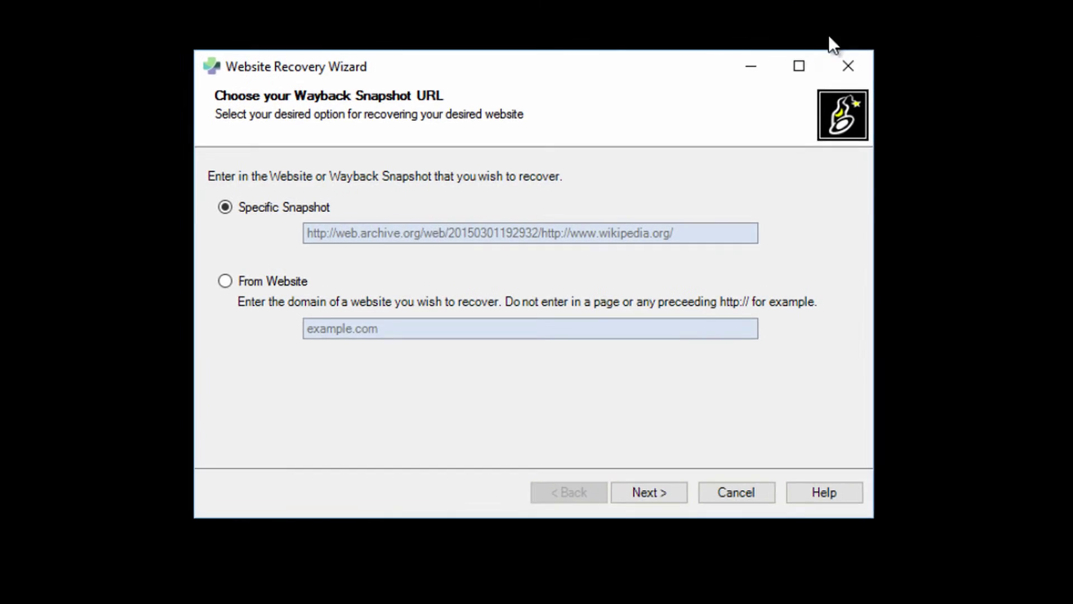
- Paste the copied Wayback URL as the Specific Snapshot and advance to the cheekychimps.org save-location step
left_click(301, 240)
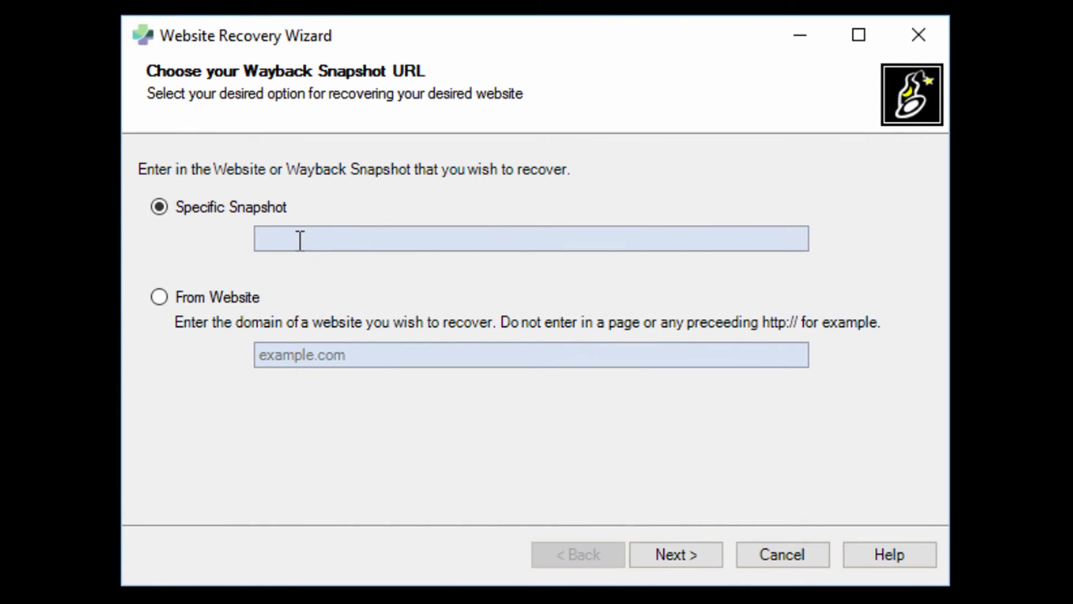
right_click(300, 240)
left_click(364, 355)
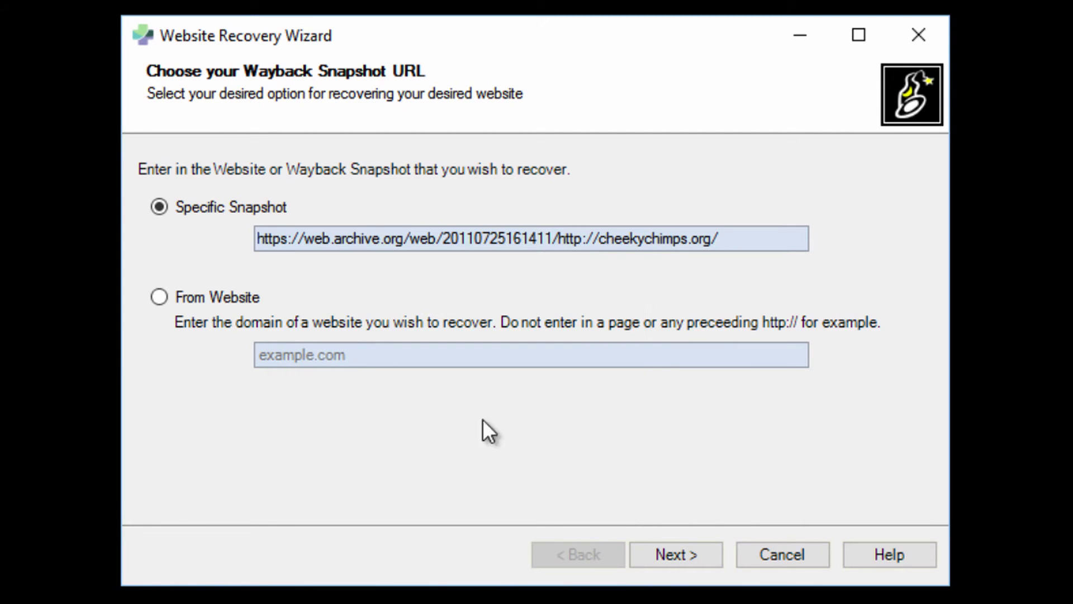
left_click(678, 554)
left_click_drag(264, 248, 575, 253)
left_click(436, 248)
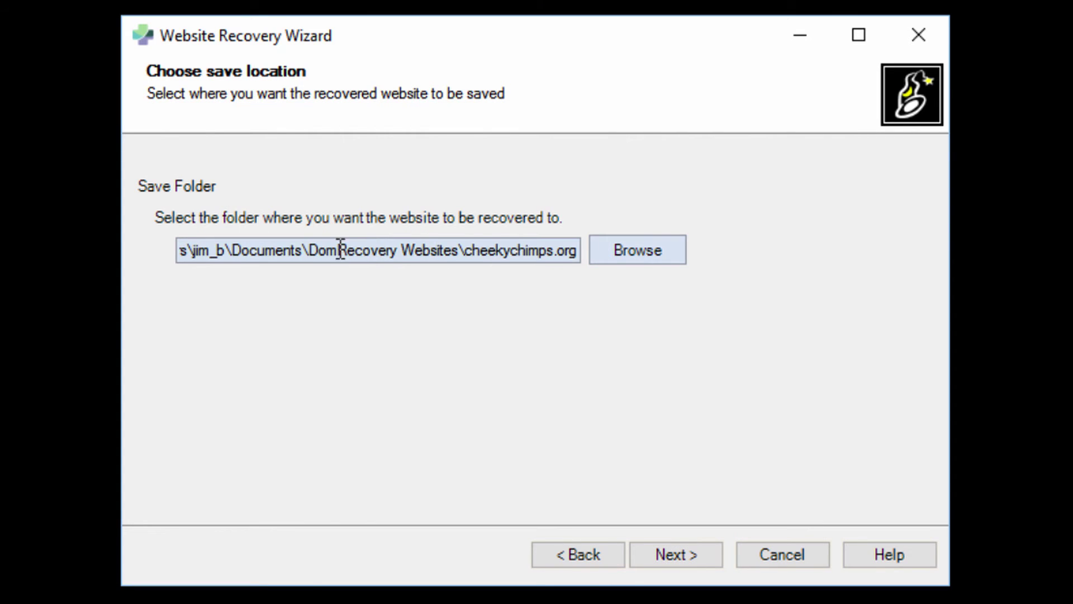
left_click(315, 251)
left_click_drag(315, 250, 581, 250)
left_click(503, 250)
left_click_drag(462, 251, 585, 247)
left_click(540, 250)
left_click_drag(463, 250, 584, 256)
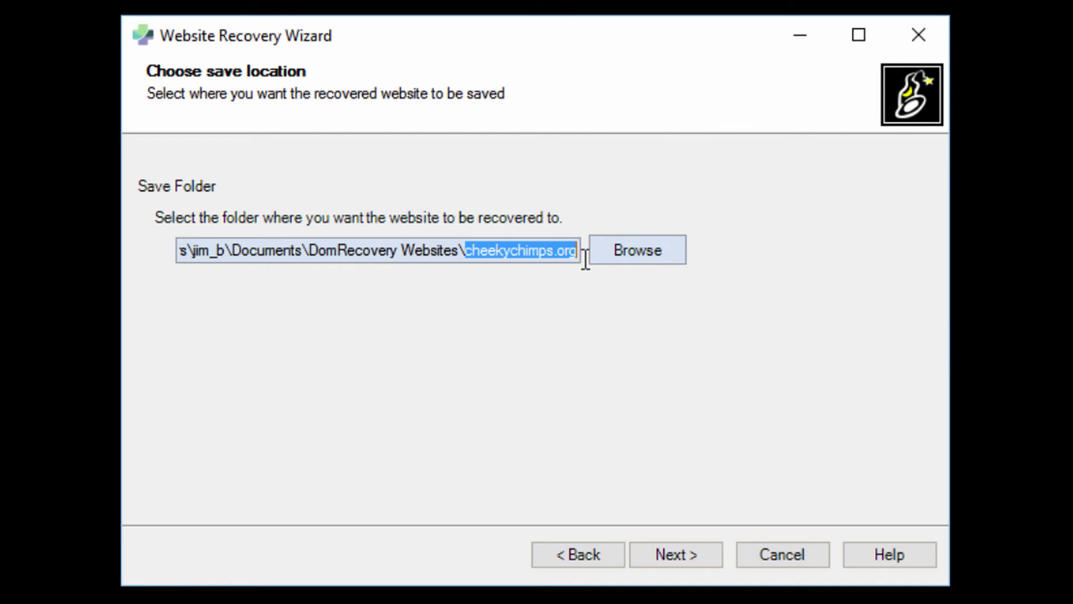
left_click(539, 250)
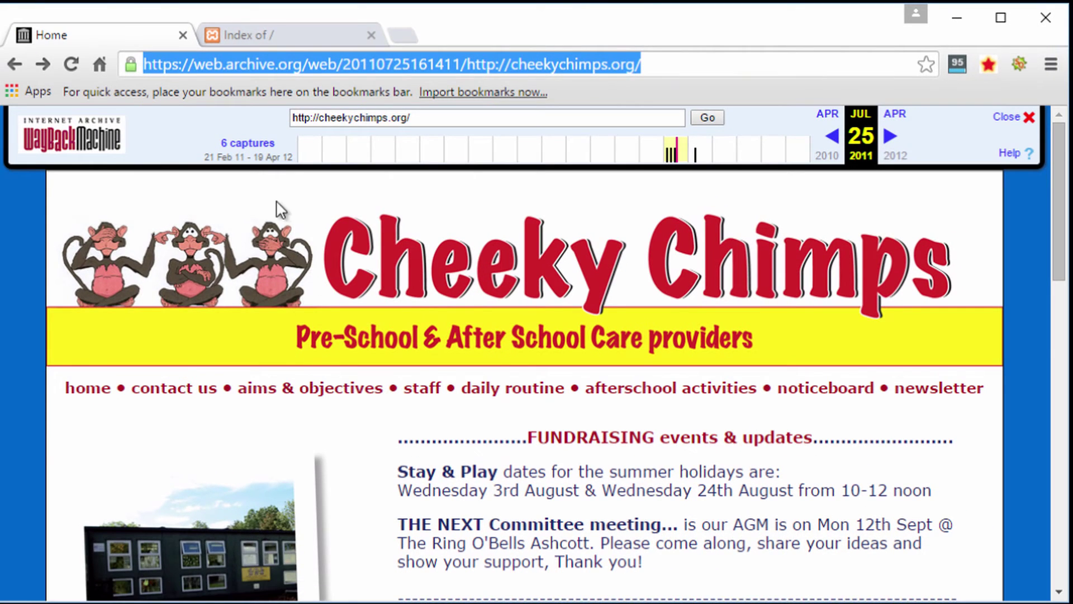
- Switch to the localhost 'Index of /' tab and reload the empty listing
left_click(261, 40)
left_click_drag(318, 250, 323, 271)
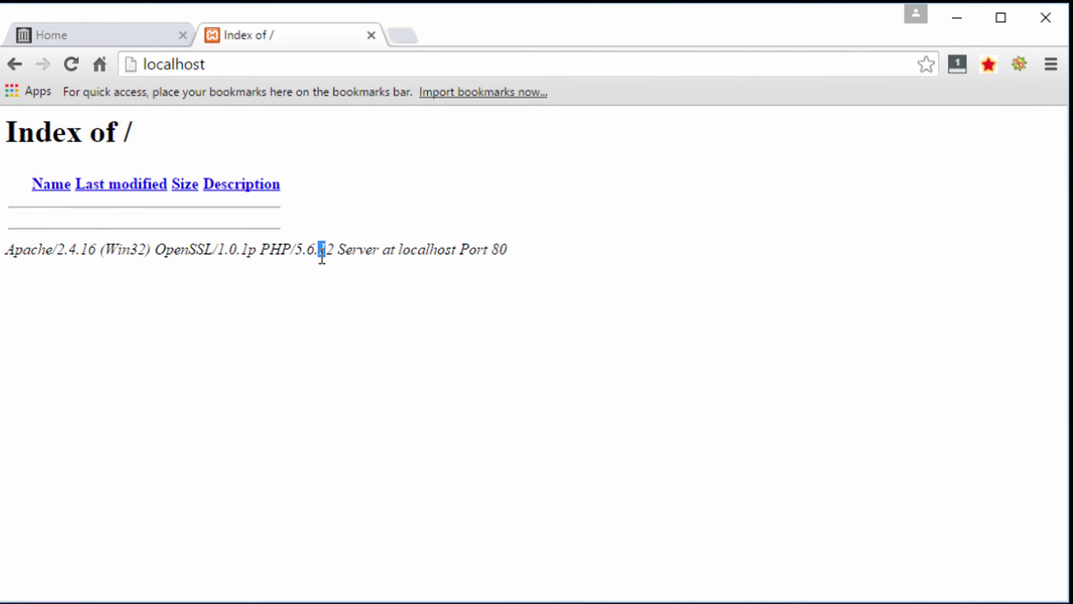
left_click(77, 71)
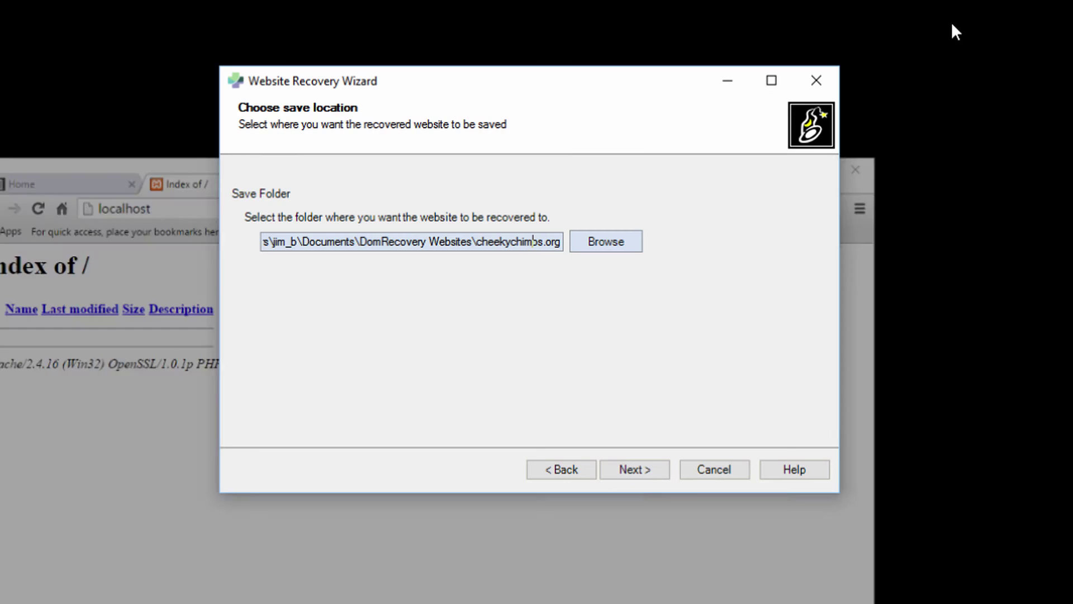
left_click_drag(463, 259, 581, 255)
left_click(491, 255)
left_click_drag(479, 255, 578, 256)
left_click(561, 263)
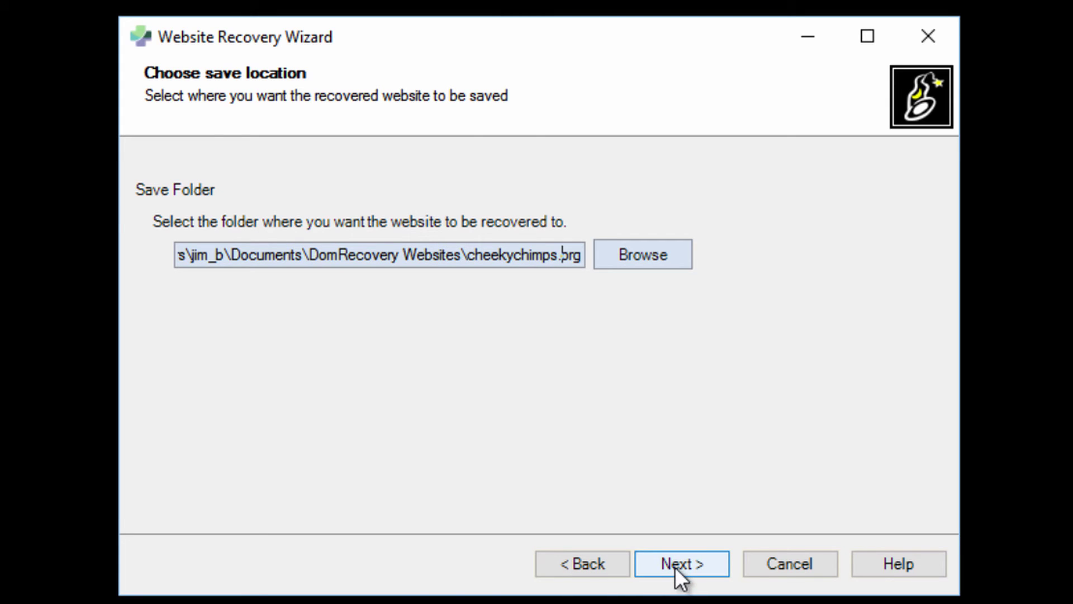
left_click_drag(560, 254, 594, 258)
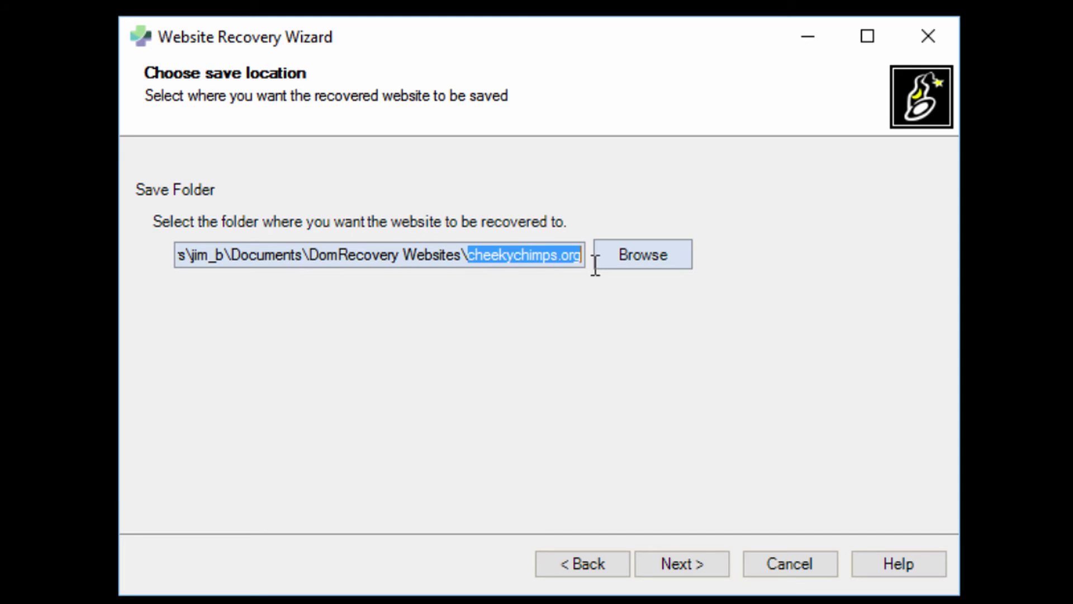
left_click(534, 259)
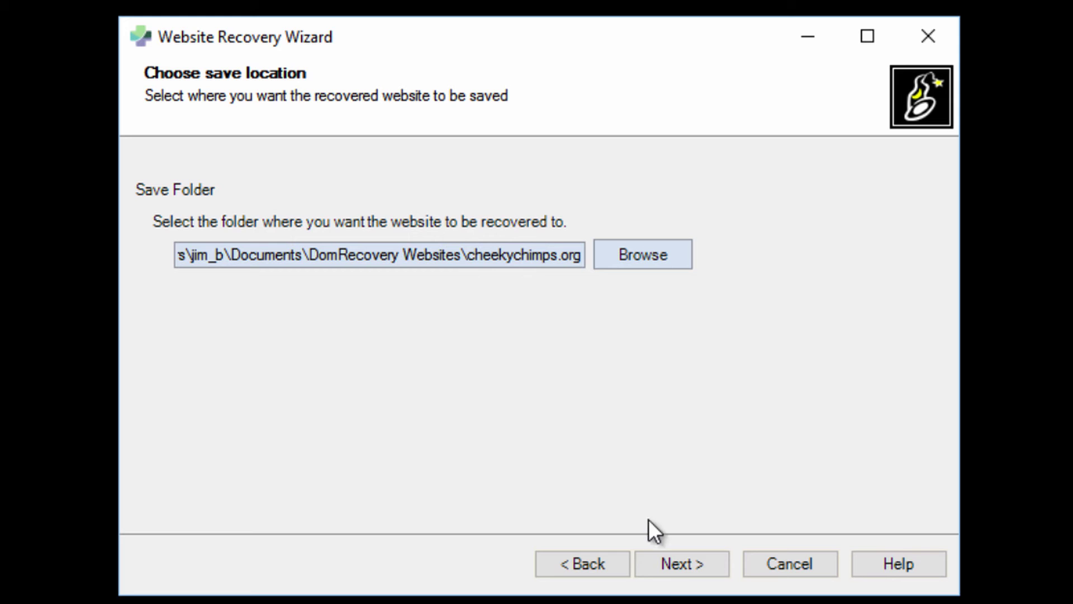
left_click(661, 565)
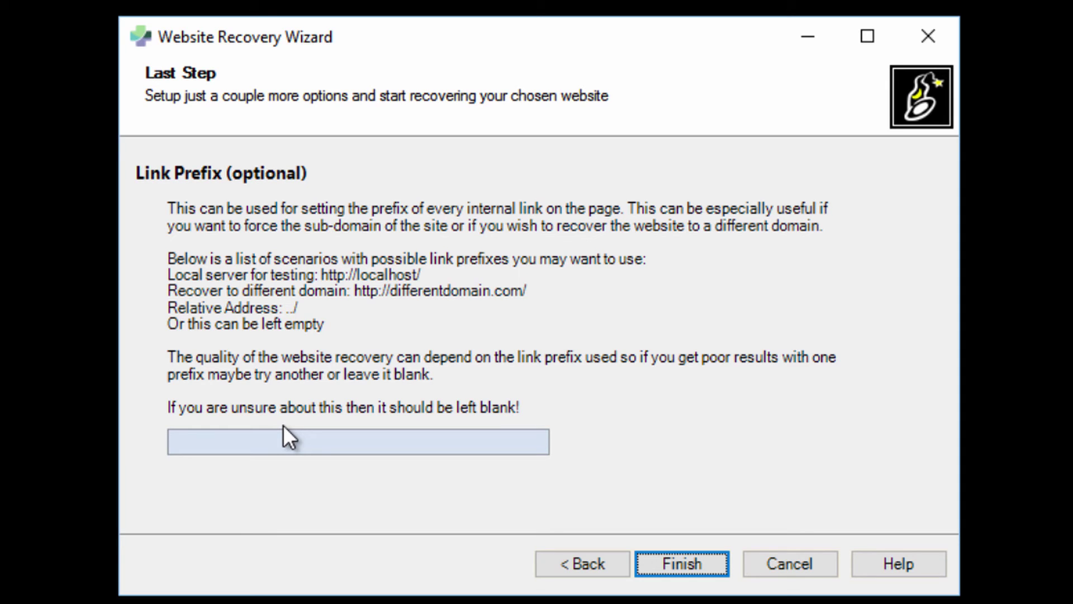
left_click(251, 436)
type("Htt")
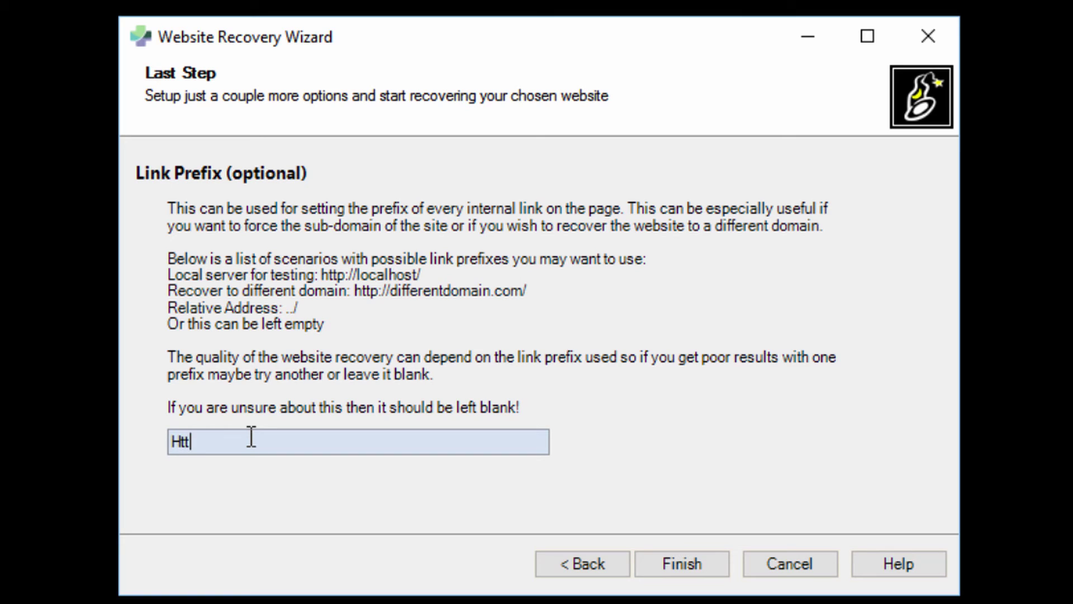
type("p://anotherwebsite.com")
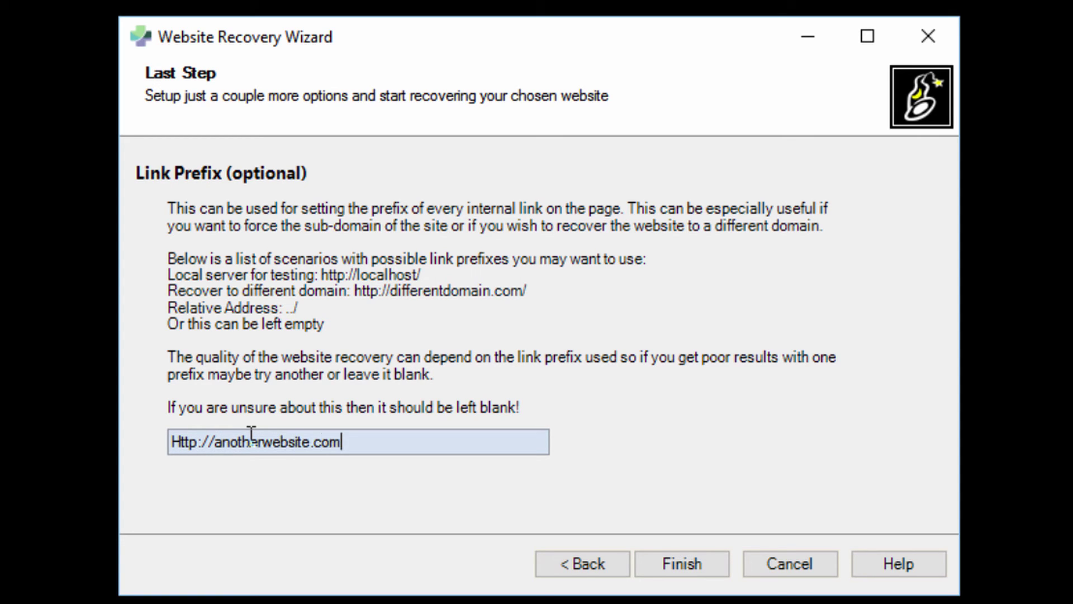
type("/")
left_click_drag(347, 442, 95, 436)
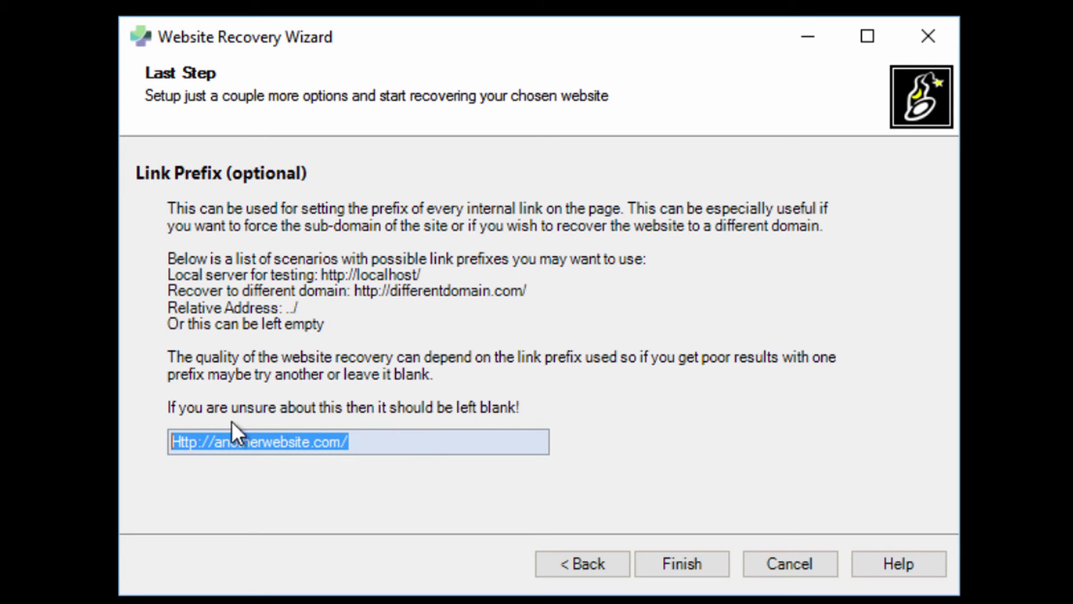
left_click(357, 441)
left_click_drag(383, 442, 162, 444)
key("Delete")
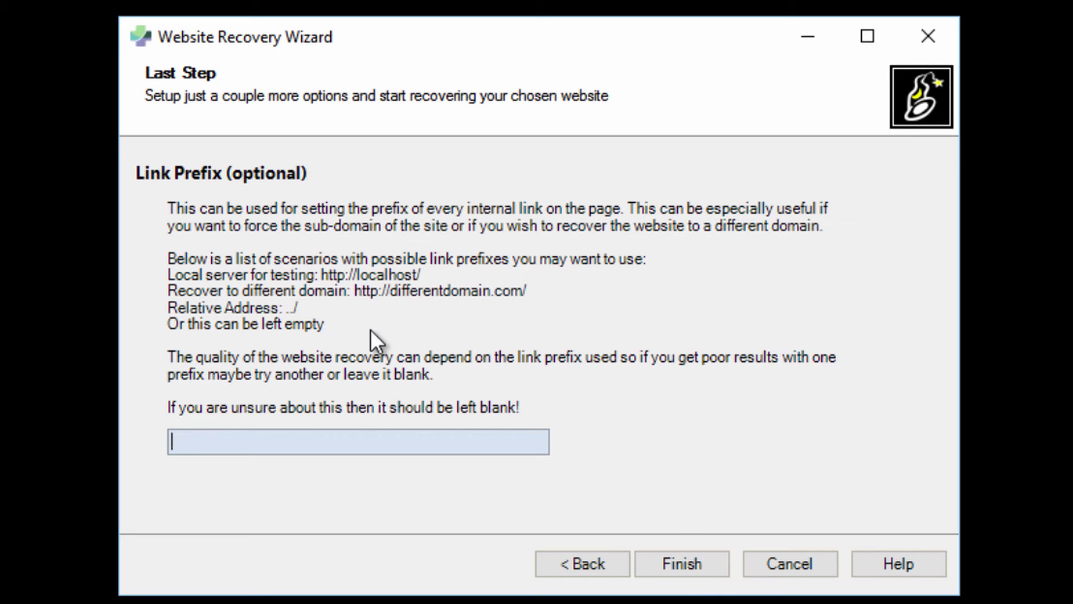
left_click(655, 564)
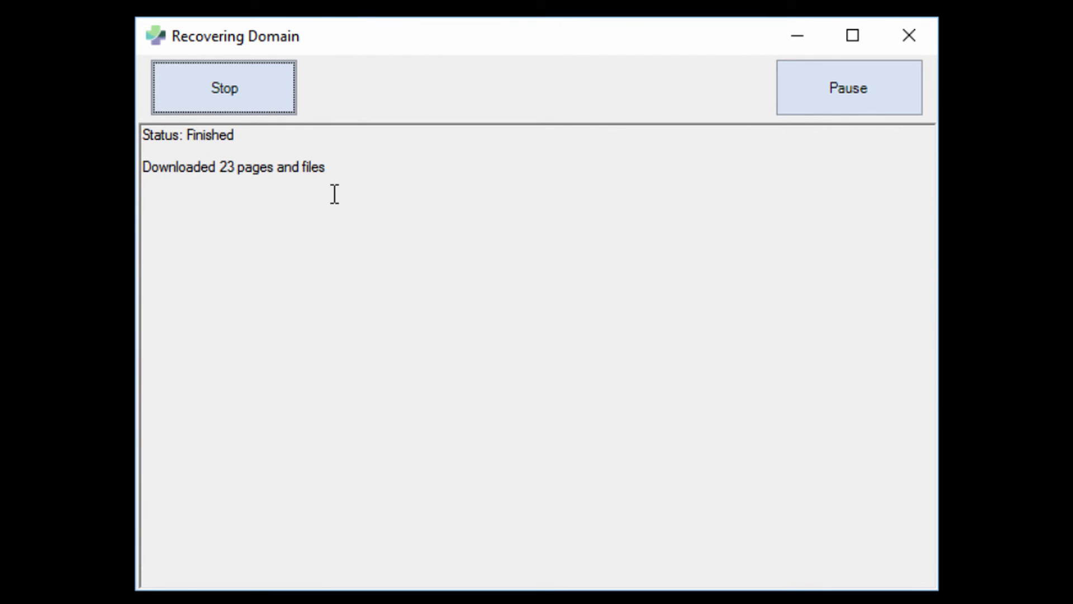
- Complete the cheekychimps.org recovery (23 pages and files), then return to Chrome's localhost tab
double_click(176, 162)
left_click(436, 173)
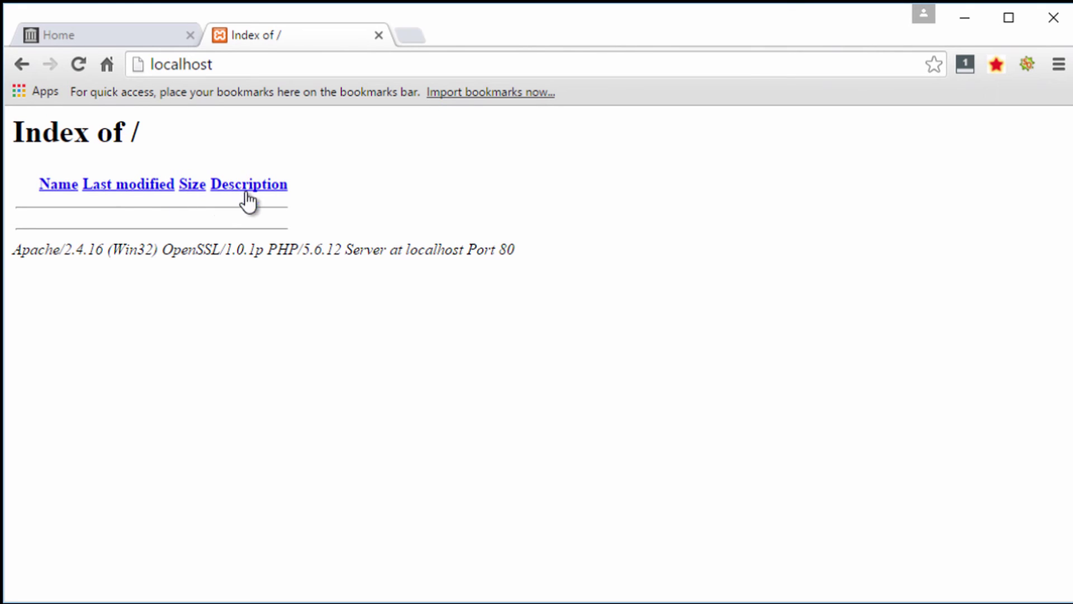
- Reload the localhost Index of / page so the cheekychimps.org/ folder appears
left_click(80, 64)
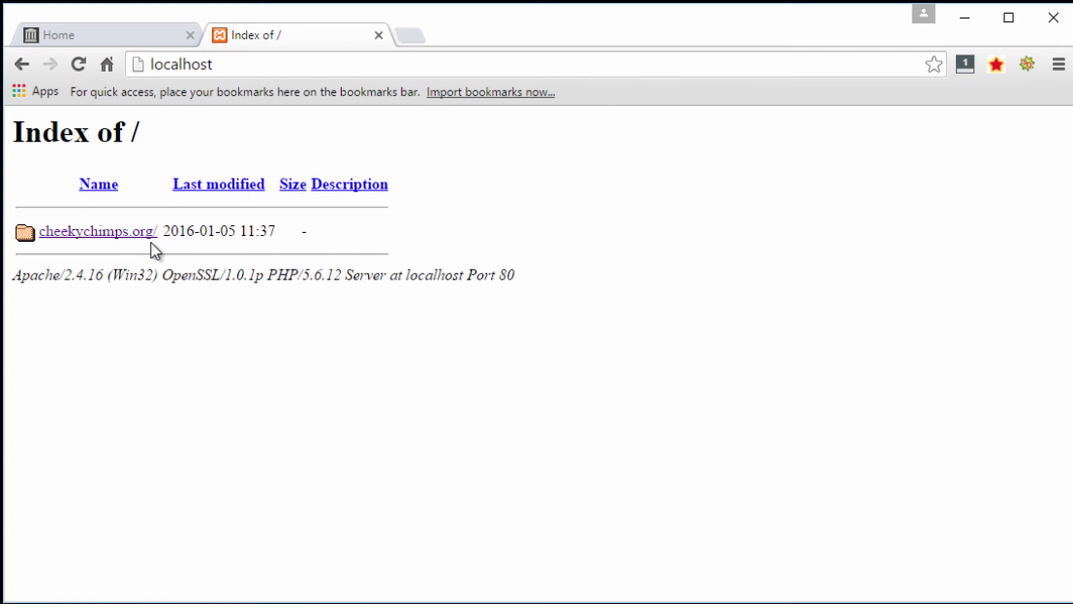
- Open the locally hosted cheekychimps.org site and reload its home page
left_click(95, 234)
scroll(522, 335, "down", 15)
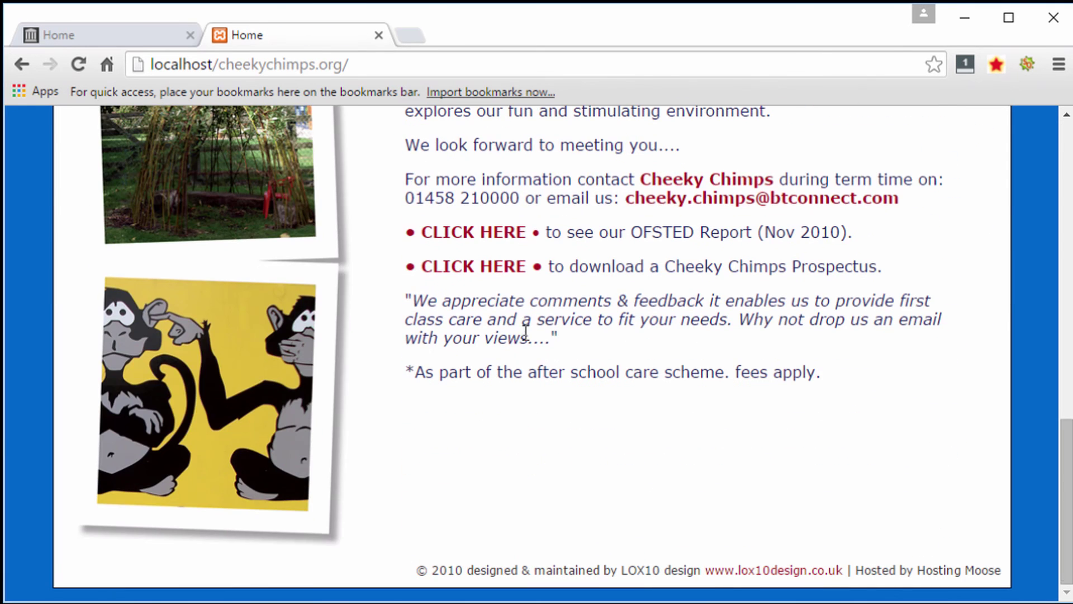
left_click(155, 62)
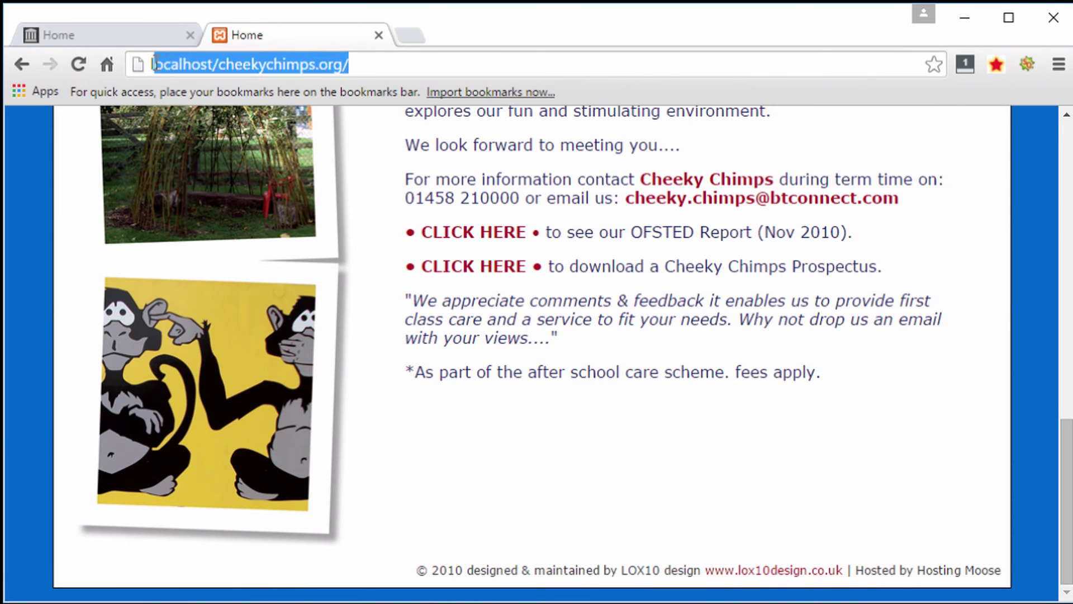
left_click(416, 62)
key("Return")
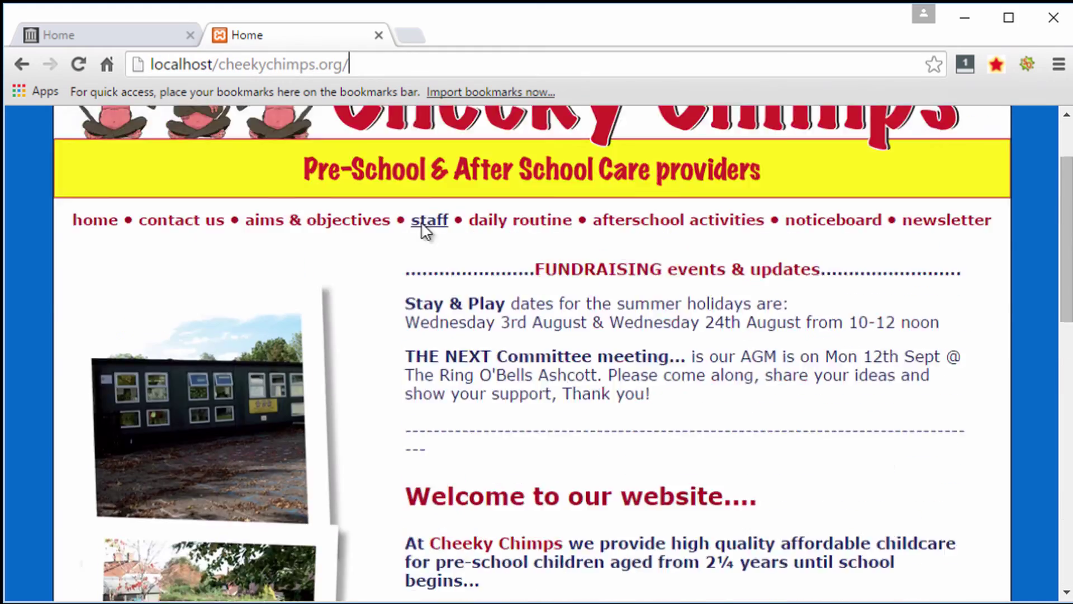
scroll(268, 302, "up", 2)
- Browse the local contact us, aims & objectives and staff pages
left_click(222, 322)
scroll(276, 316, "down", 10)
scroll(280, 317, "up", 6)
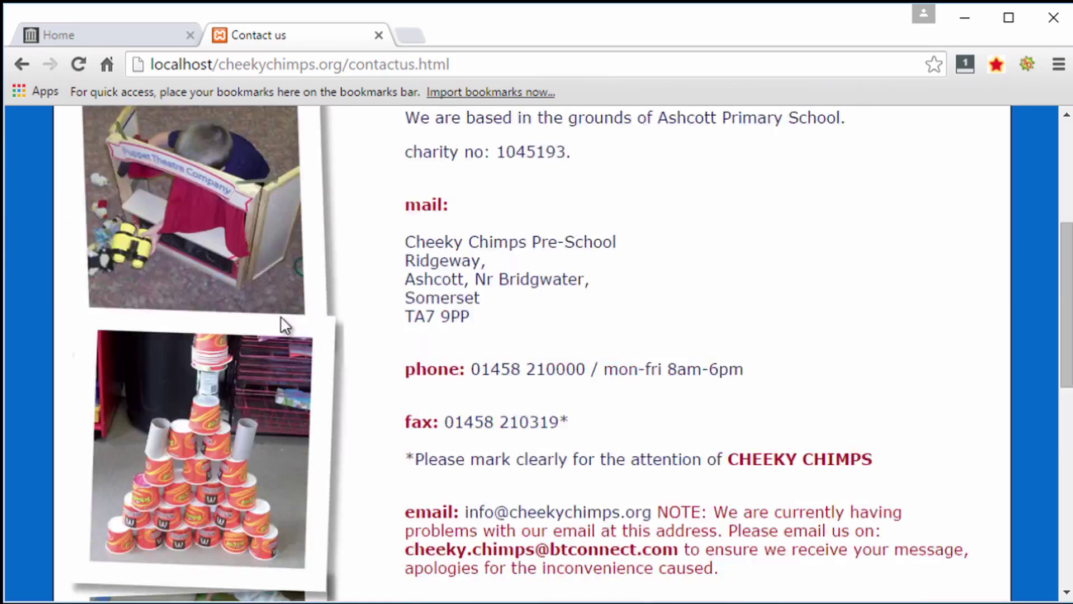
scroll(279, 327, "up", 5)
left_click(280, 325)
scroll(395, 323, "down", 8)
scroll(432, 336, "up", 10)
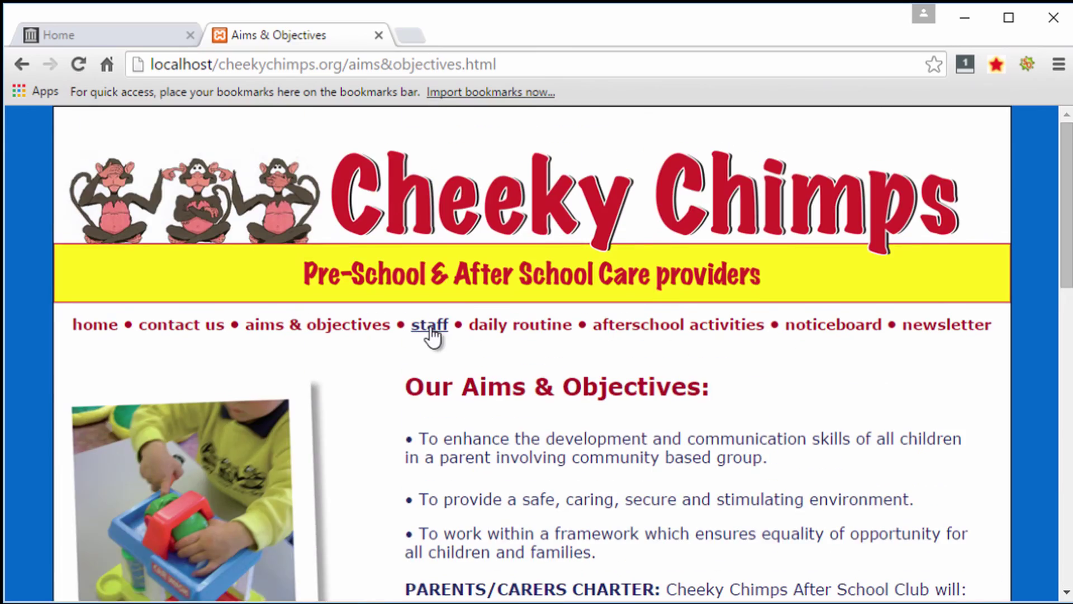
left_click(431, 335)
scroll(445, 328, "down", 10)
scroll(448, 335, "up", 10)
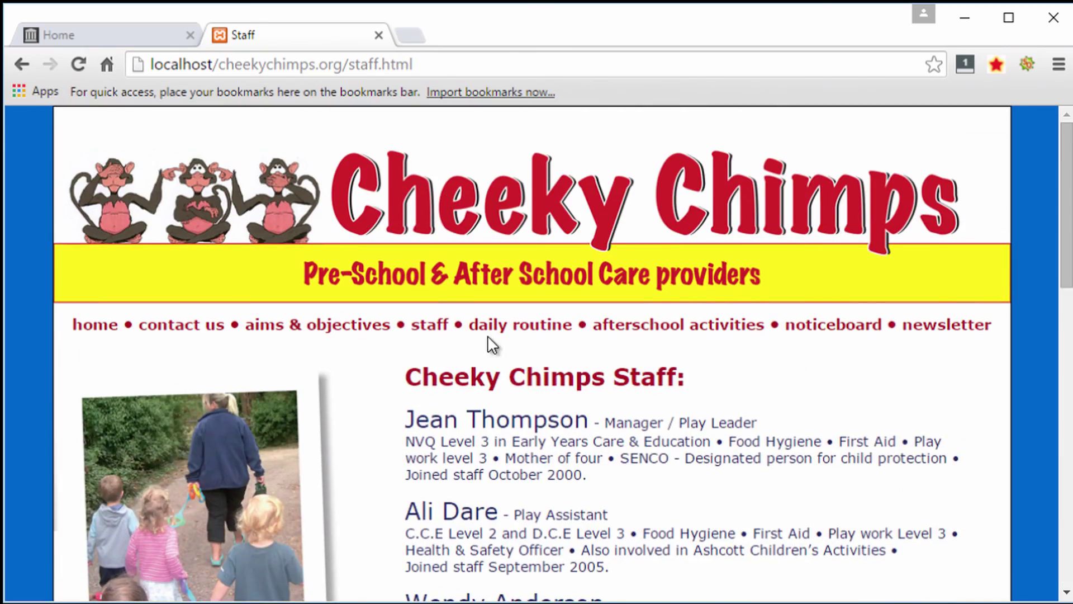
- Browse the local daily routine, afterschool activities and noticeboard pages
left_click(510, 330)
scroll(510, 338, "down", 10)
scroll(516, 341, "up", 10)
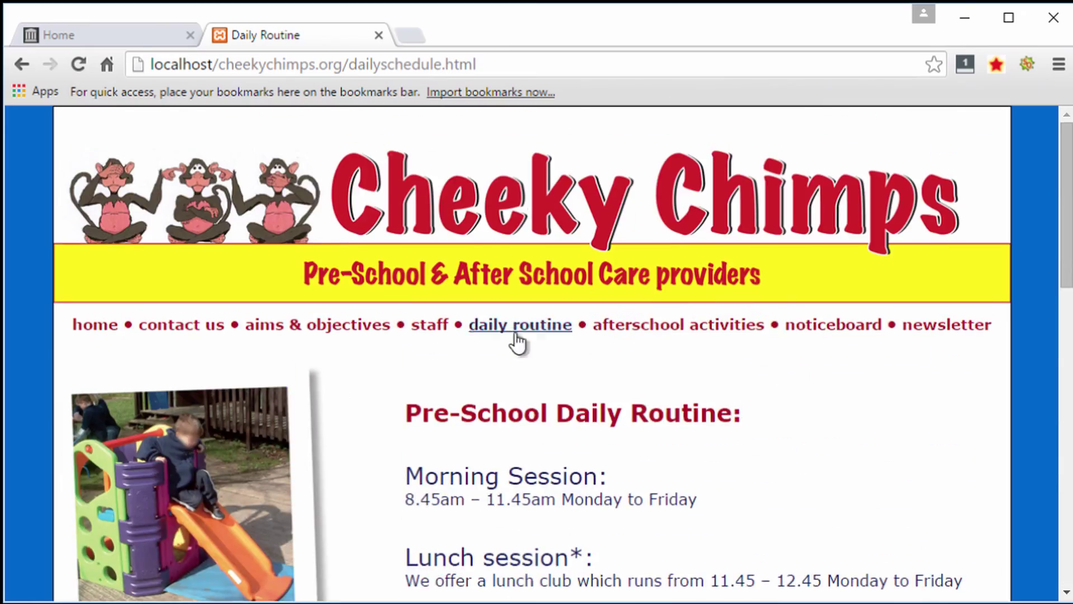
left_click(627, 328)
scroll(632, 330, "down", 10)
scroll(632, 330, "up", 10)
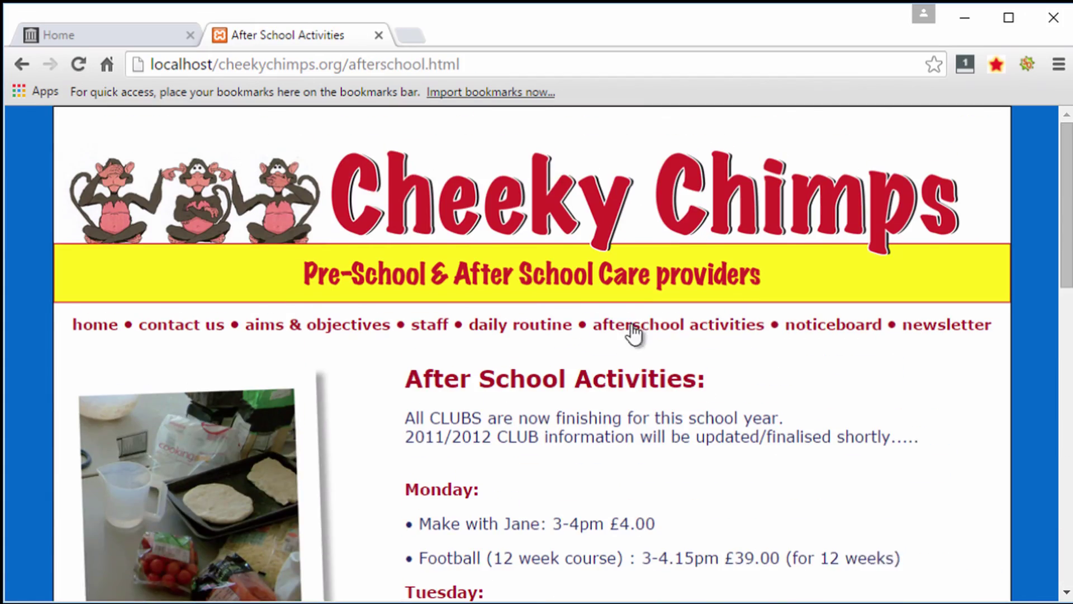
left_click(809, 323)
scroll(808, 321, "down", 10)
scroll(806, 320, "up", 7)
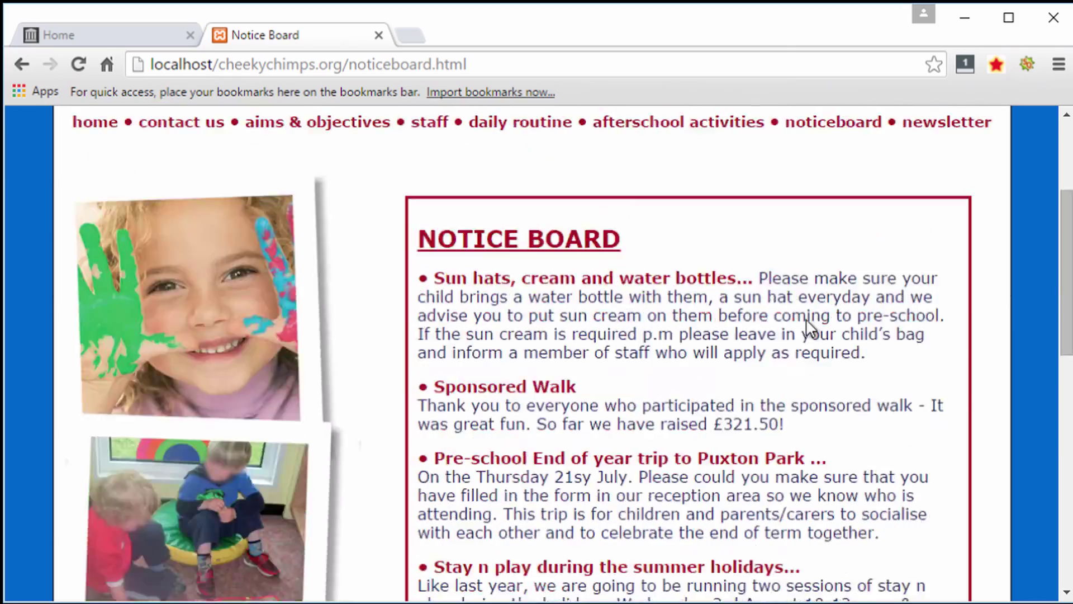
scroll(805, 319, "up", 3)
- View the newsletter page, return to the local home page, then show the archived Wayback original
left_click(917, 330)
scroll(917, 334, "down", 10)
scroll(916, 334, "up", 10)
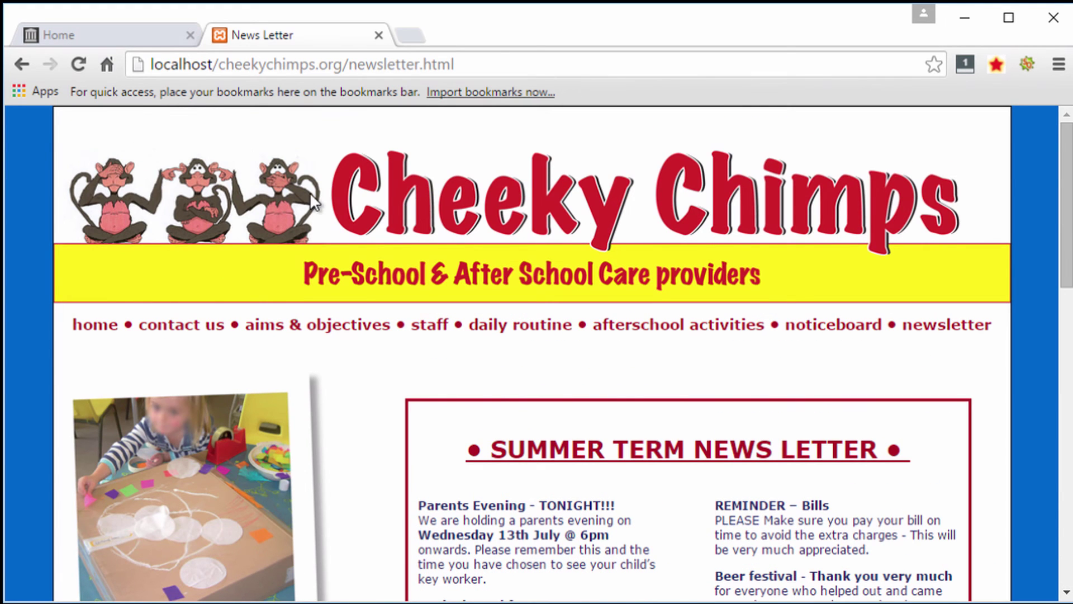
left_click(93, 326)
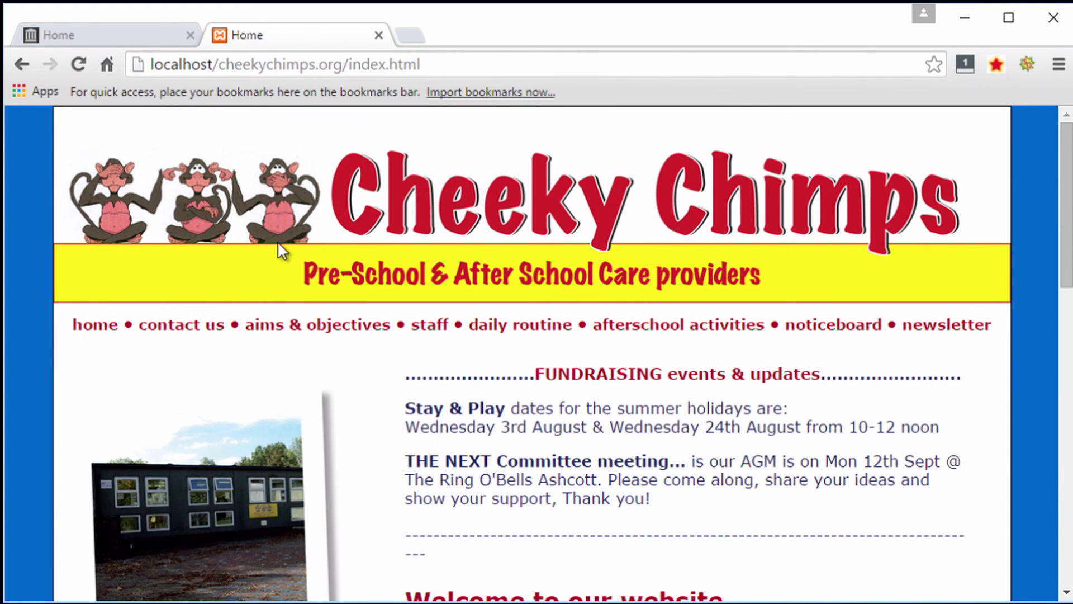
left_click(124, 43)
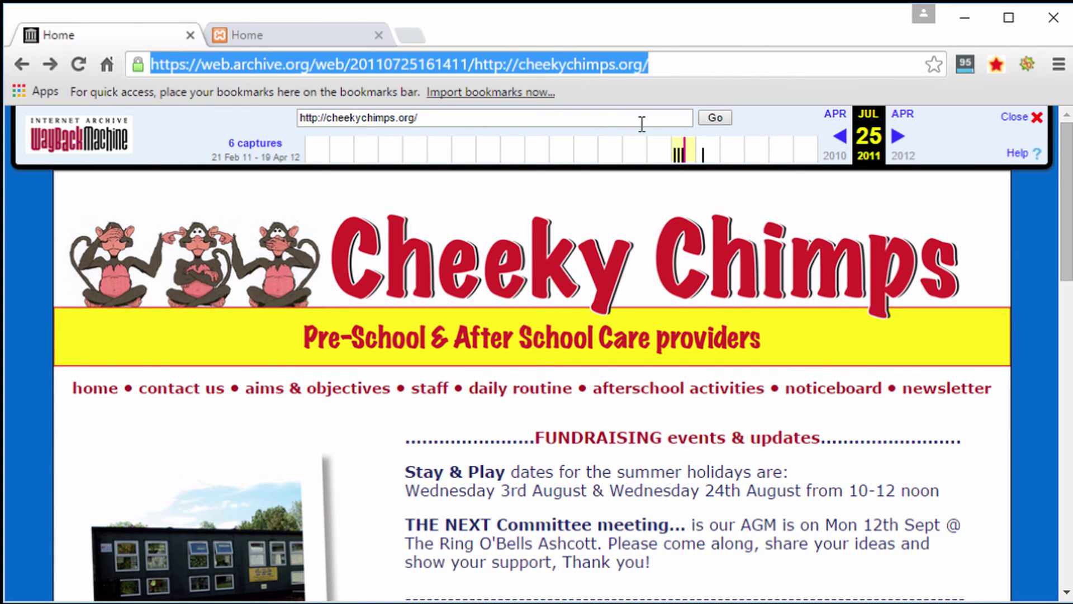
scroll(300, 307, "down", 10)
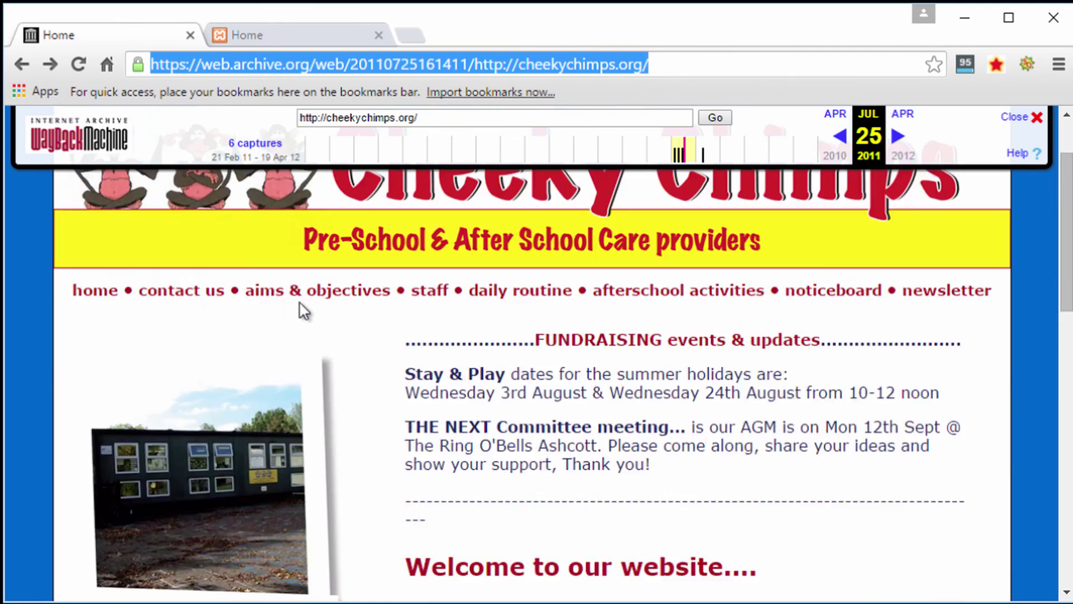
scroll(352, 300, "up", 10)
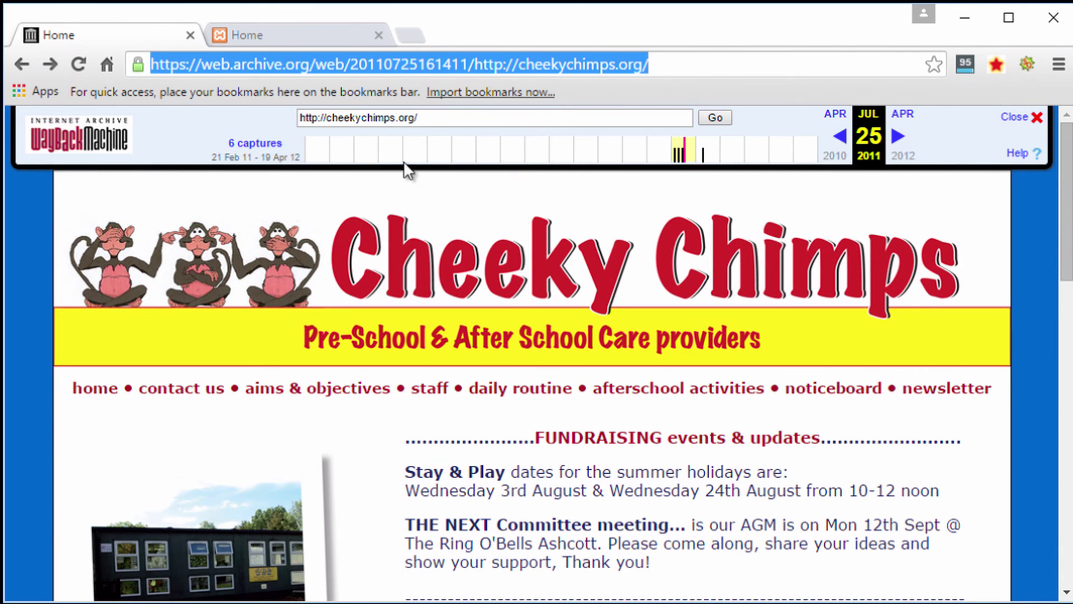
left_click(289, 39)
scroll(663, 299, "down", 6)
scroll(662, 299, "down", 9)
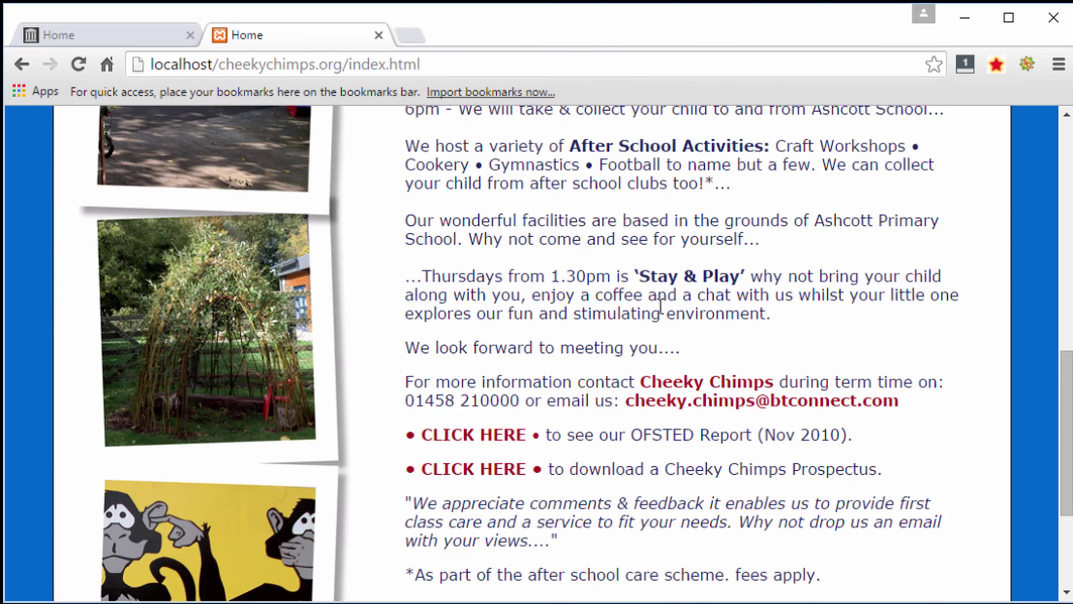
scroll(663, 313, "up", 14)
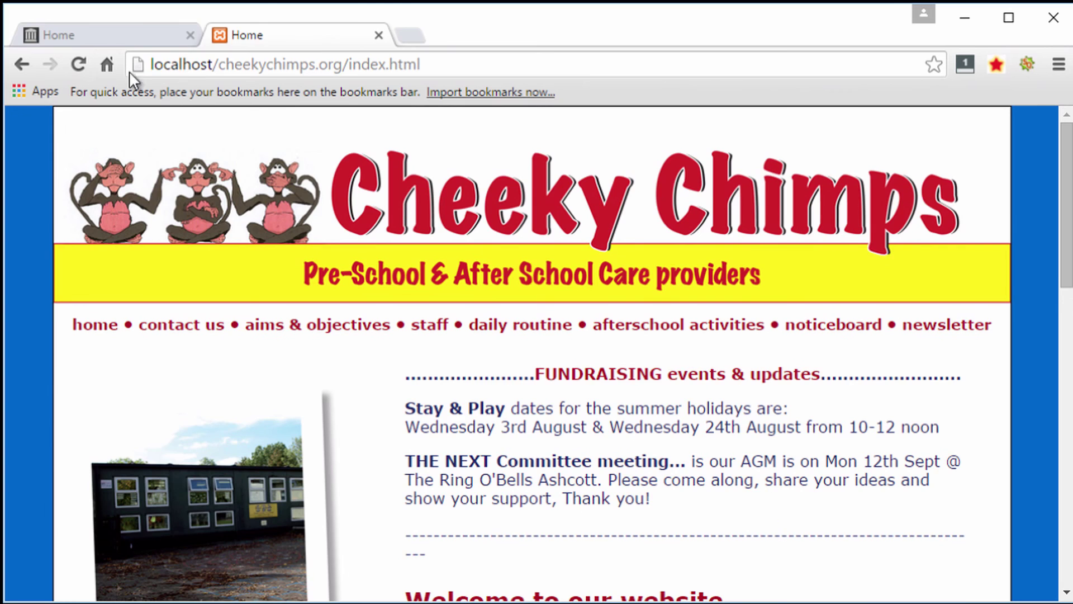
left_click(100, 37)
scroll(371, 294, "down", 10)
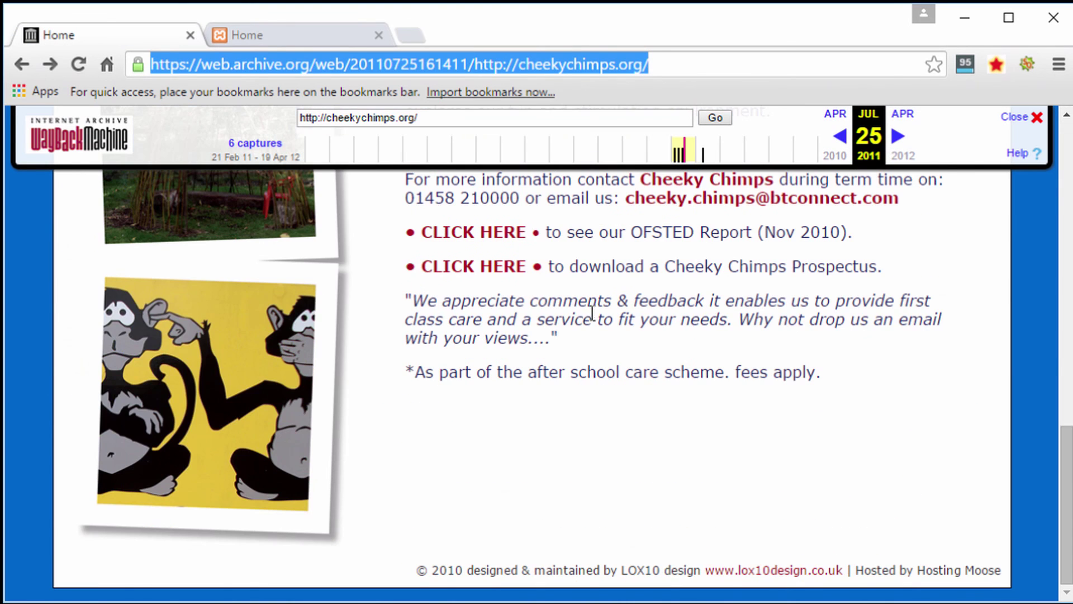
scroll(593, 314, "up", 12)
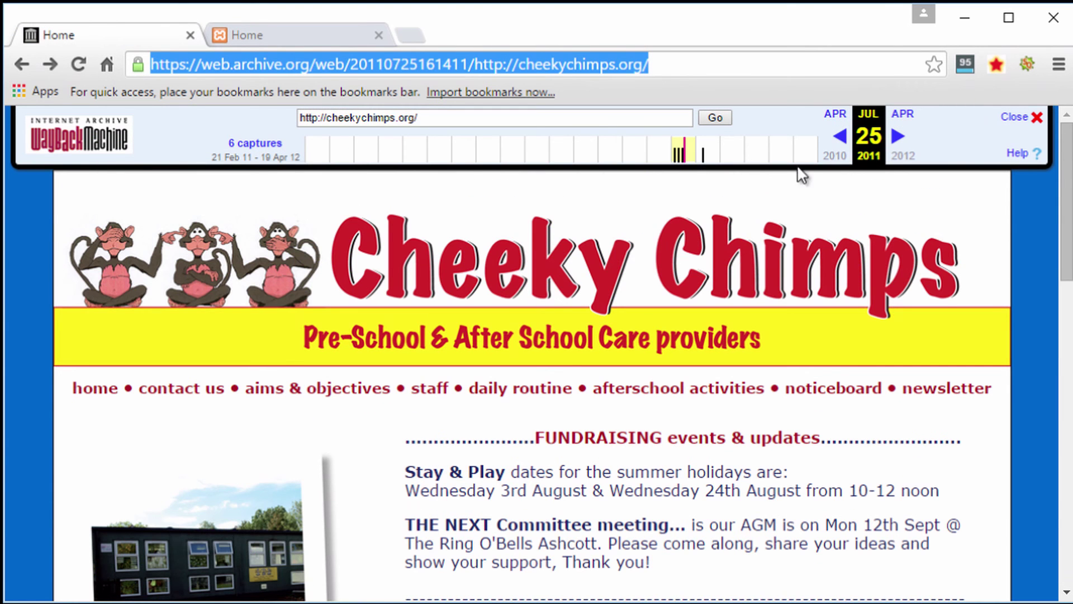